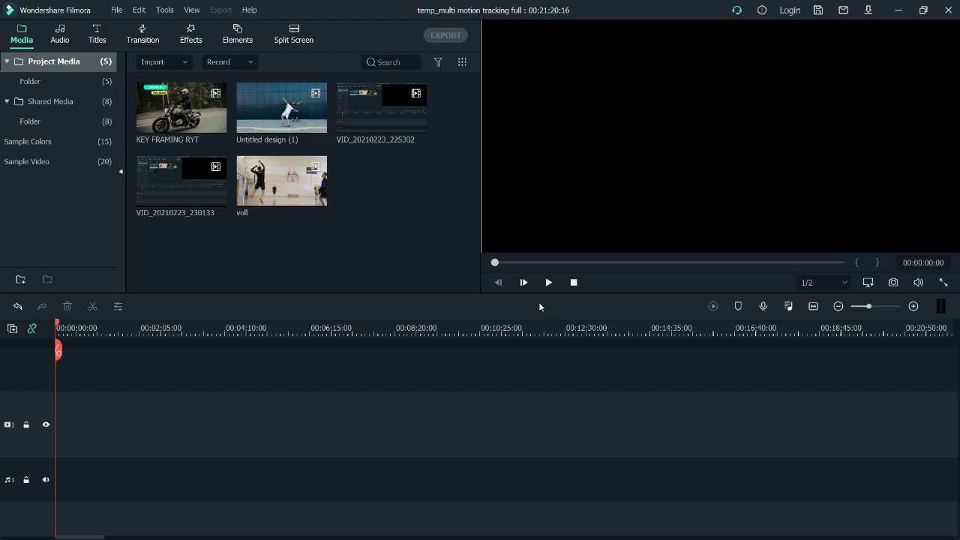
Preview the Untitled design (1) clip, then select the voll clip in Project Media
double_click(281, 109)
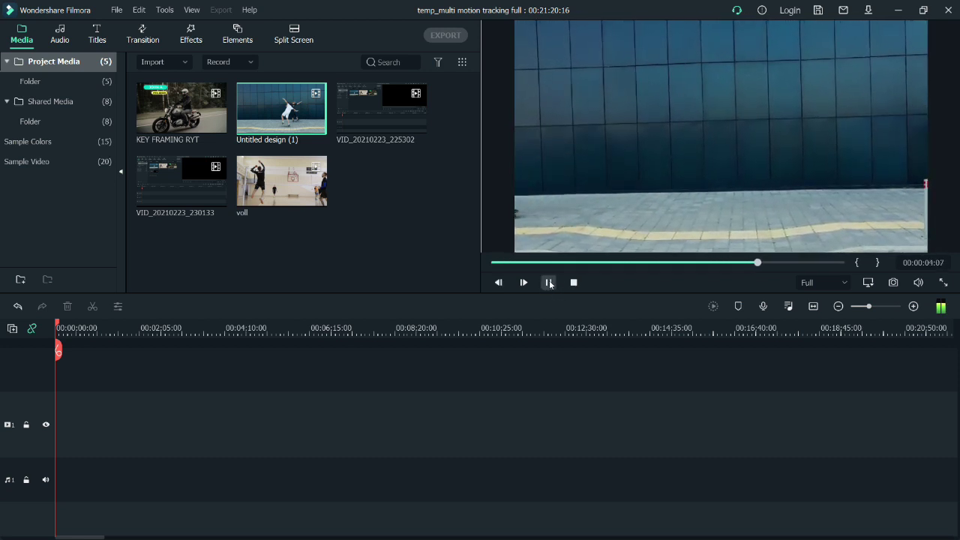
left_click(549, 283)
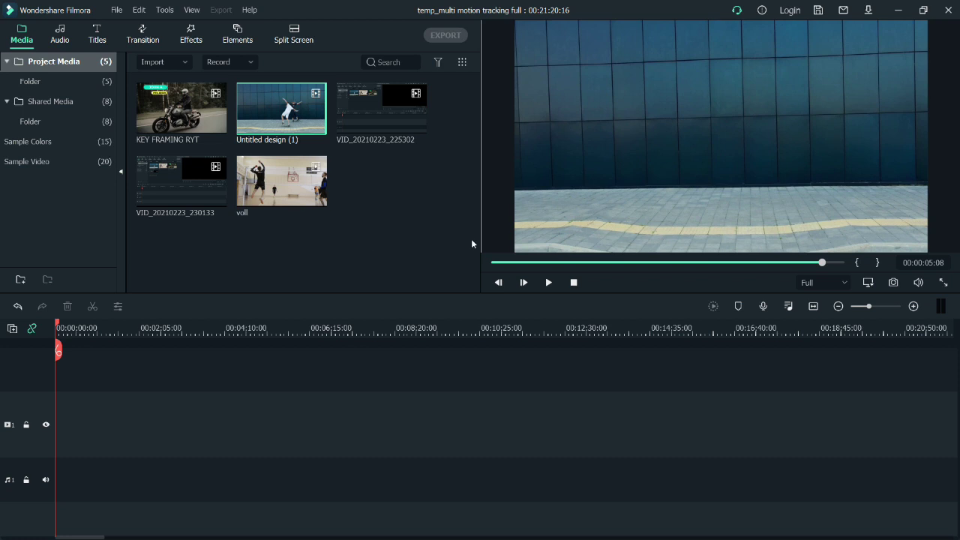
left_click(281, 172)
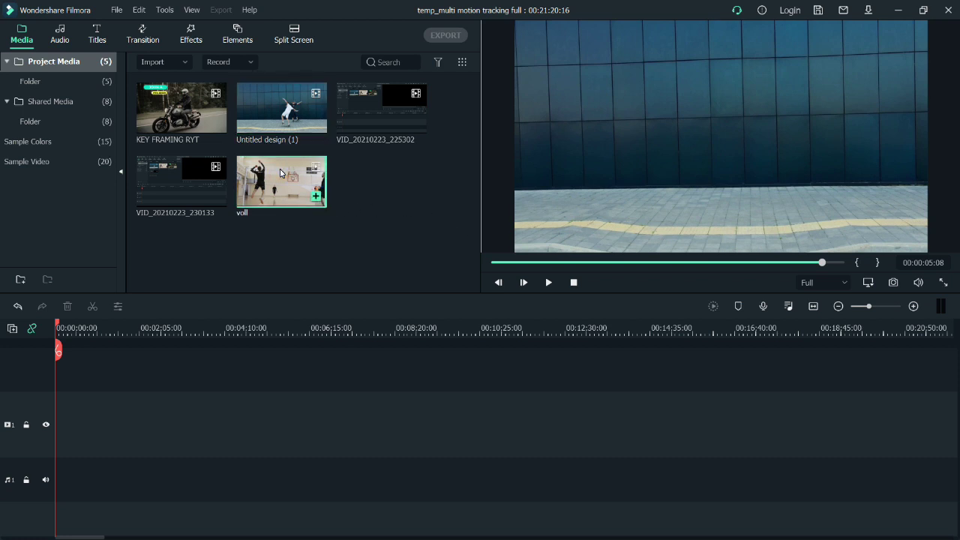
Place the voll clip on the timeline and match the project to its 1280 x 720 30fps
left_click_drag(280, 173, 82, 408)
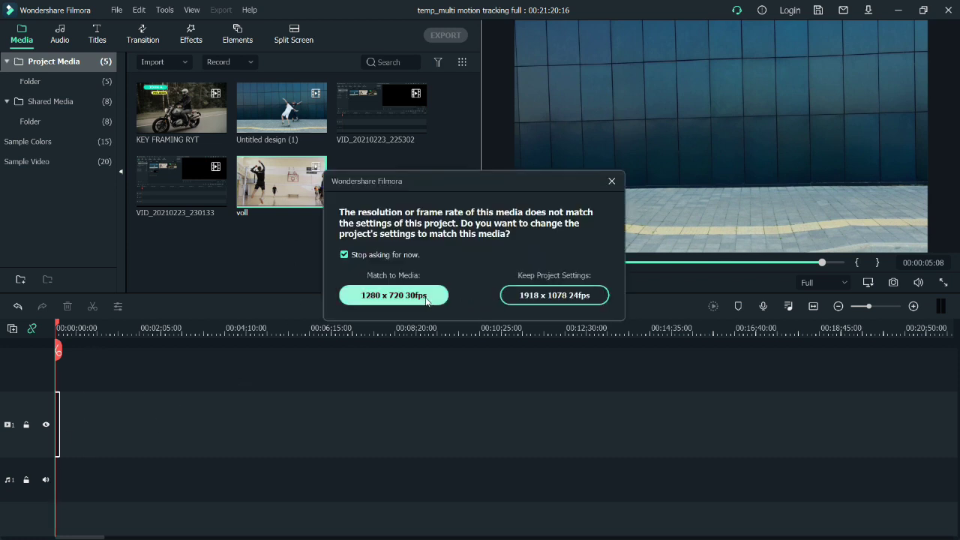
left_click(422, 295)
left_click(84, 328)
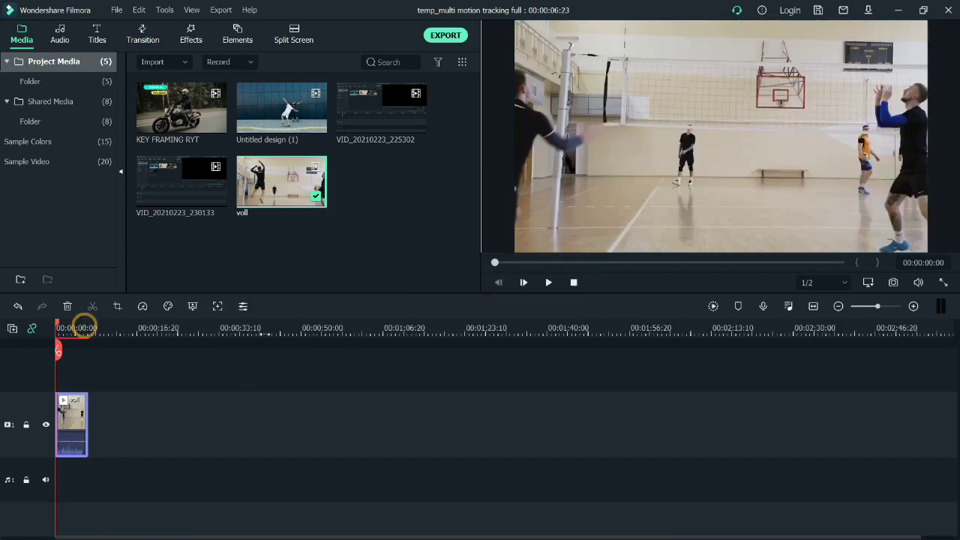
left_click_drag(412, 318, 686, 321)
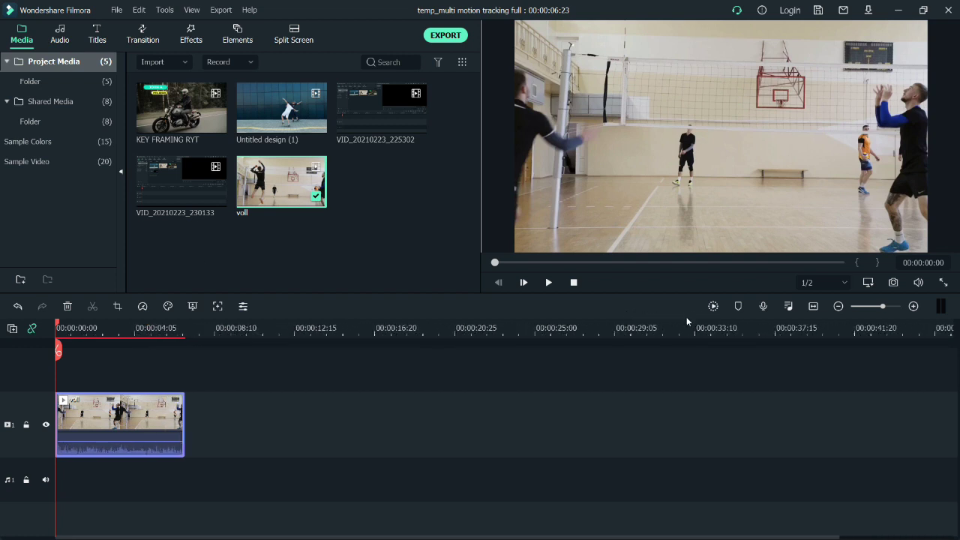
Lower the voll clip's volume fully and mute its audio
left_click_drag(129, 443, 133, 469)
right_click(147, 447)
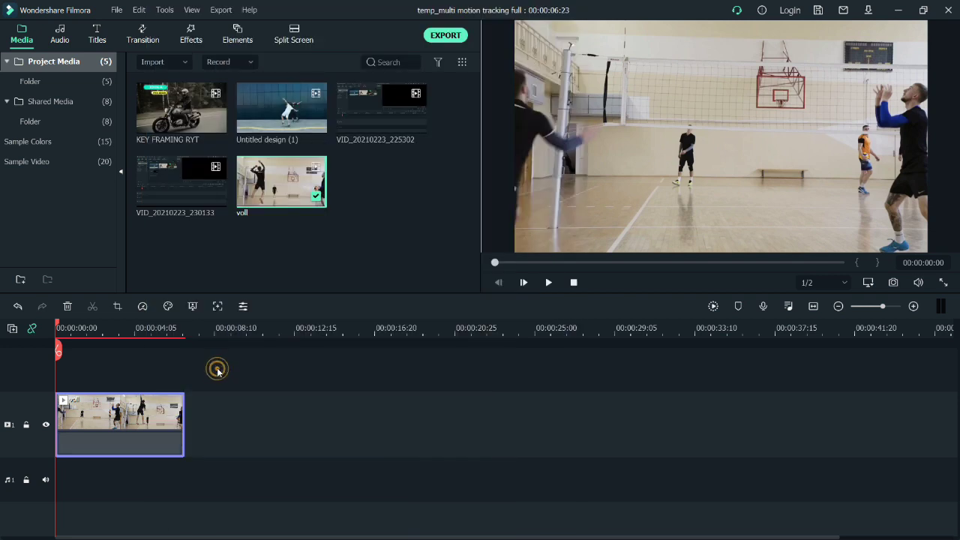
left_click(217, 369)
Add three more video tracks so the timeline has four
left_click(12, 329)
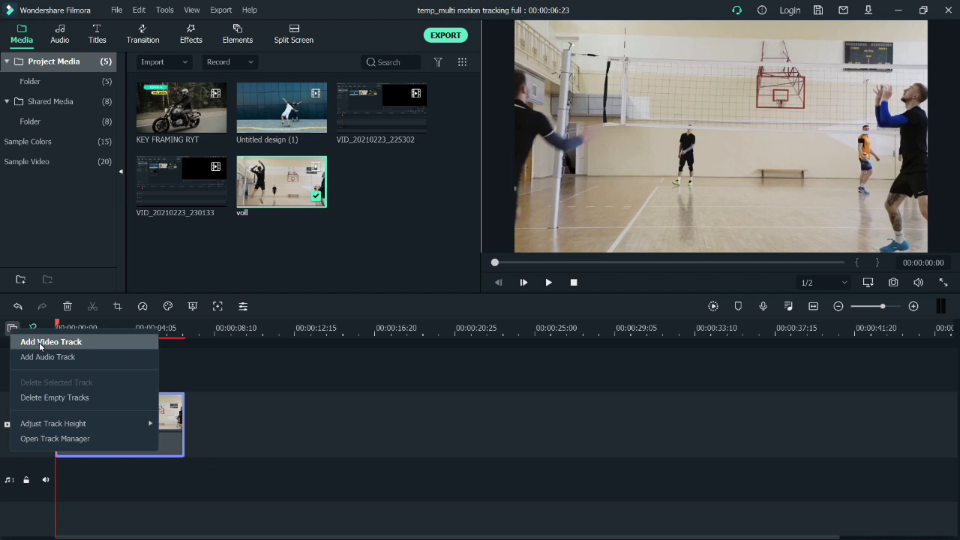
left_click(38, 342)
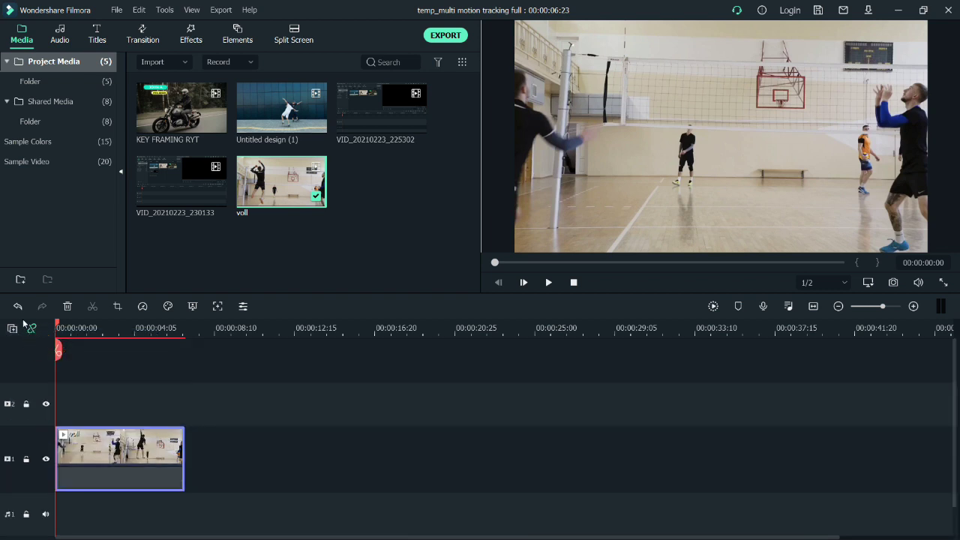
left_click(13, 325)
left_click(20, 340)
left_click(14, 326)
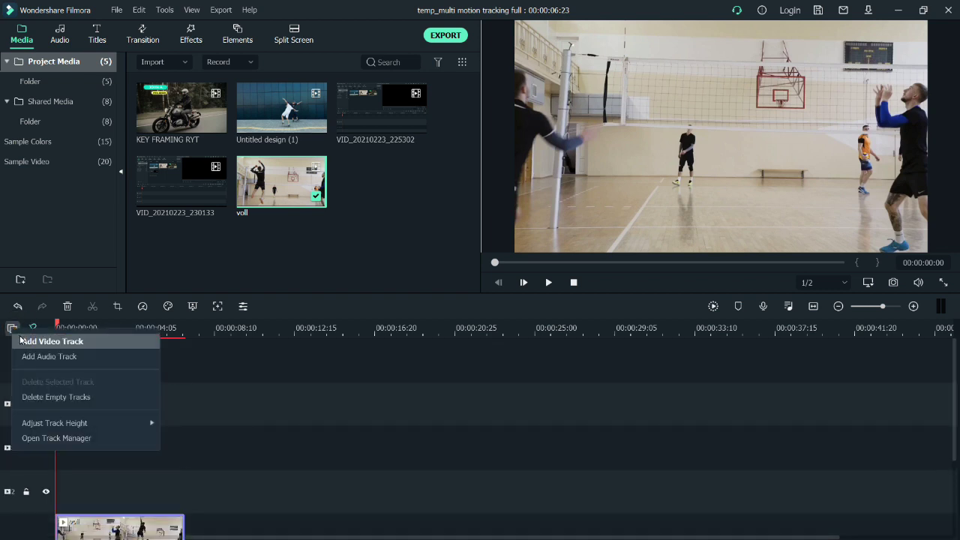
left_click(34, 339)
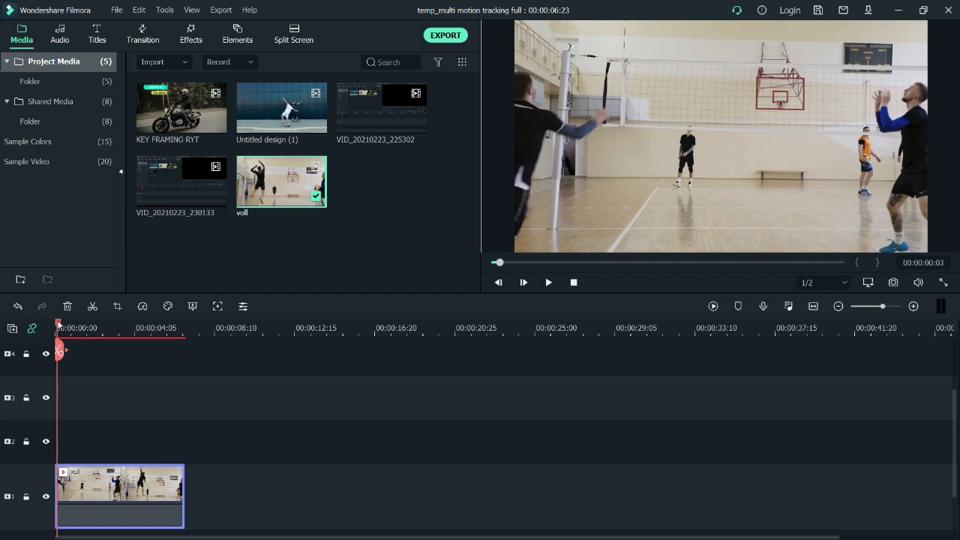
Trim a few frames off the voll clip so the project runs 00:00:06:17
left_click_drag(58, 324, 60, 325)
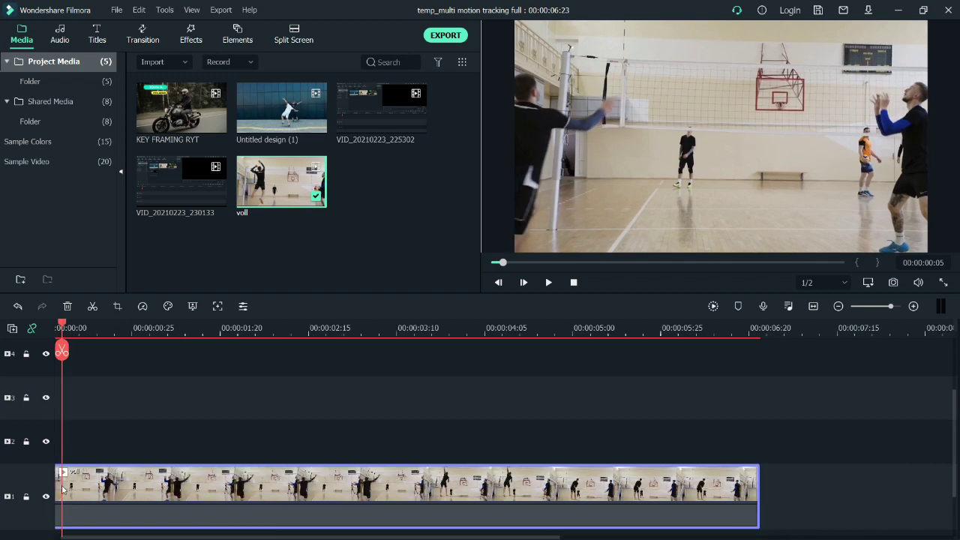
key("shift+z")
left_click_drag(63, 496, 197, 469)
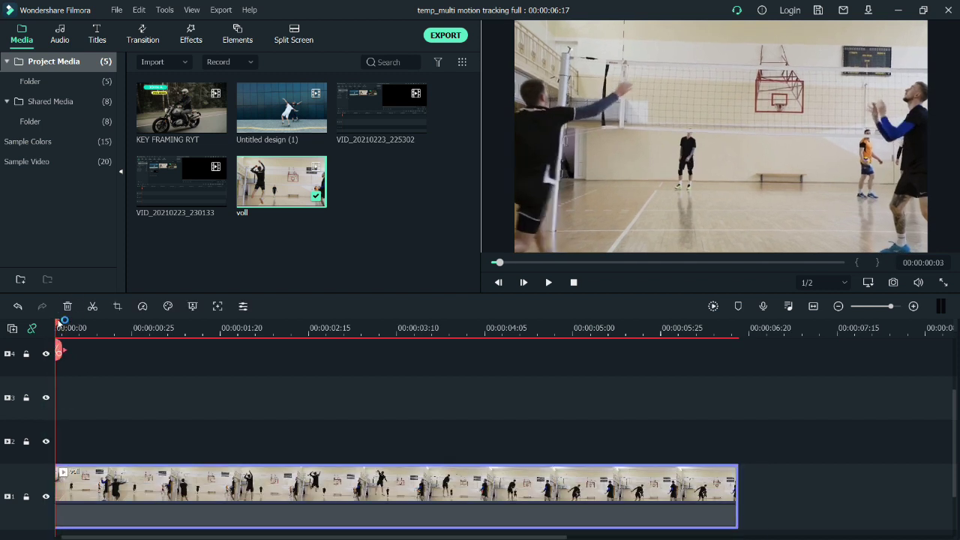
Apply a 3D LUT colour look to the voll clip
double_click(173, 487)
left_click(86, 31)
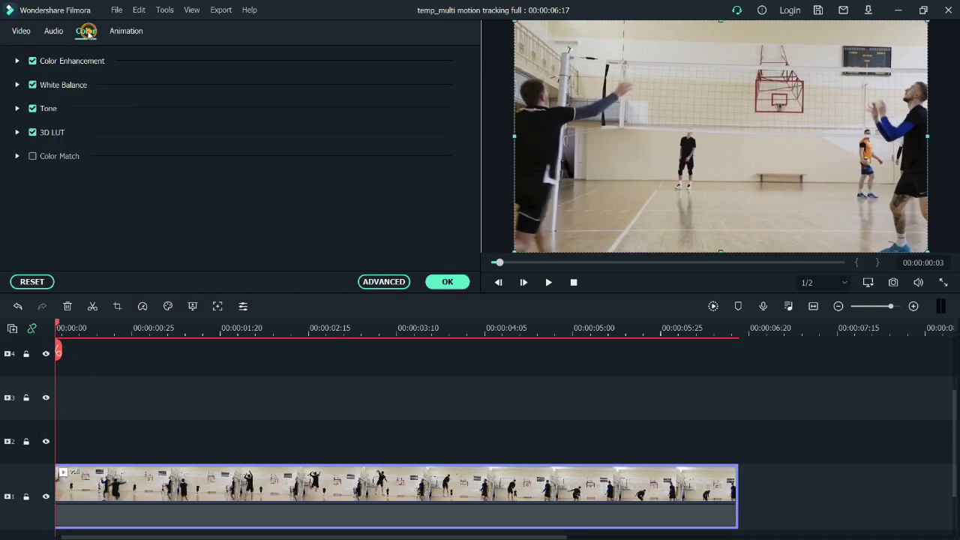
left_click(18, 132)
left_click(225, 167)
left_click(202, 234)
left_click(459, 287)
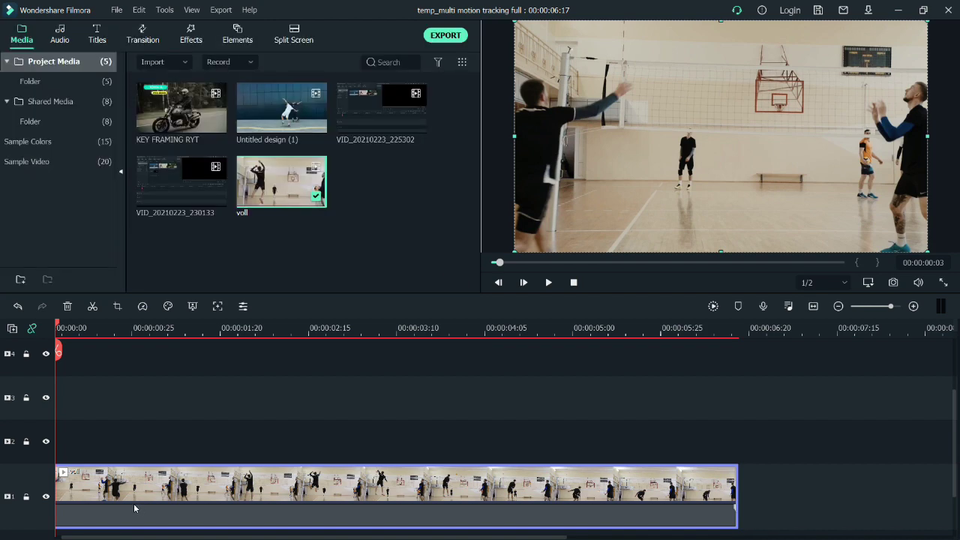
Copy the voll clip and lock video track 1
right_click(134, 508)
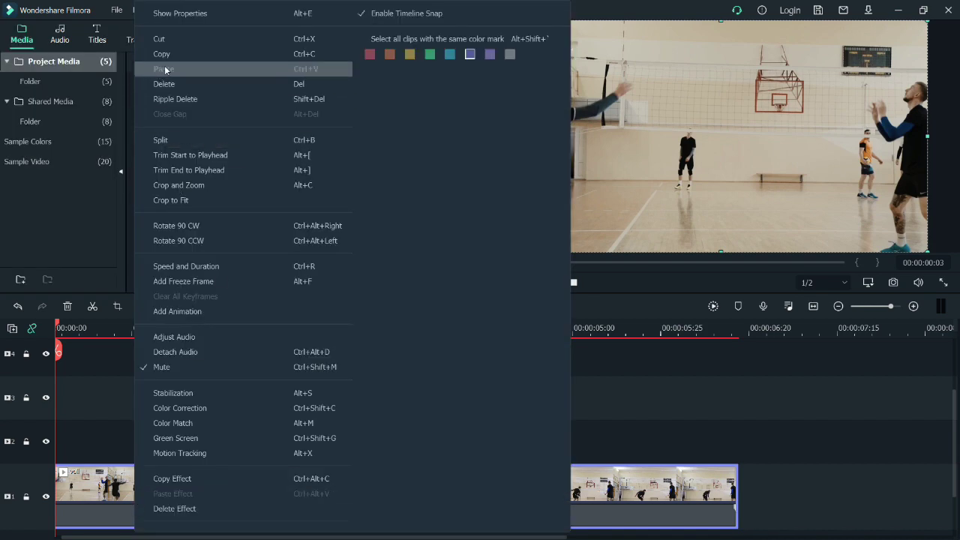
left_click(183, 57)
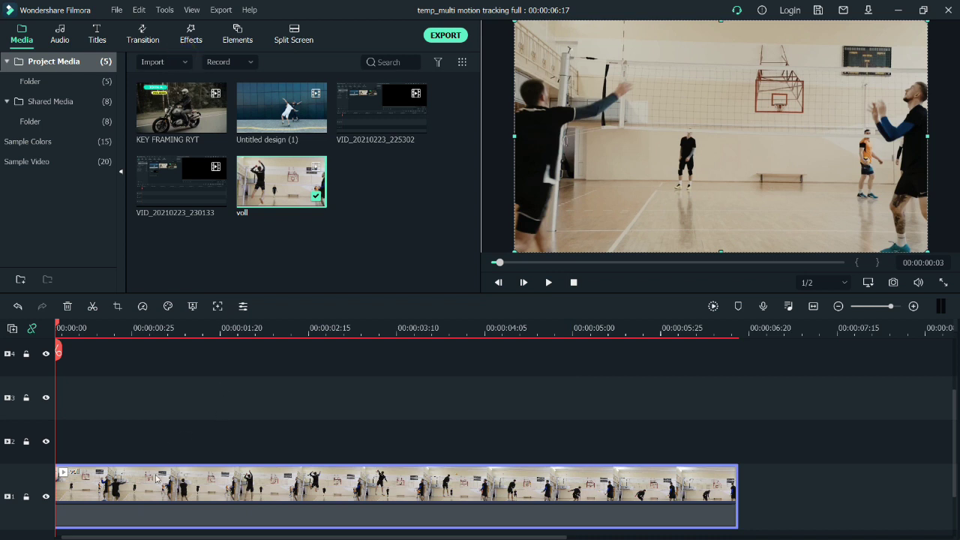
left_click(27, 499)
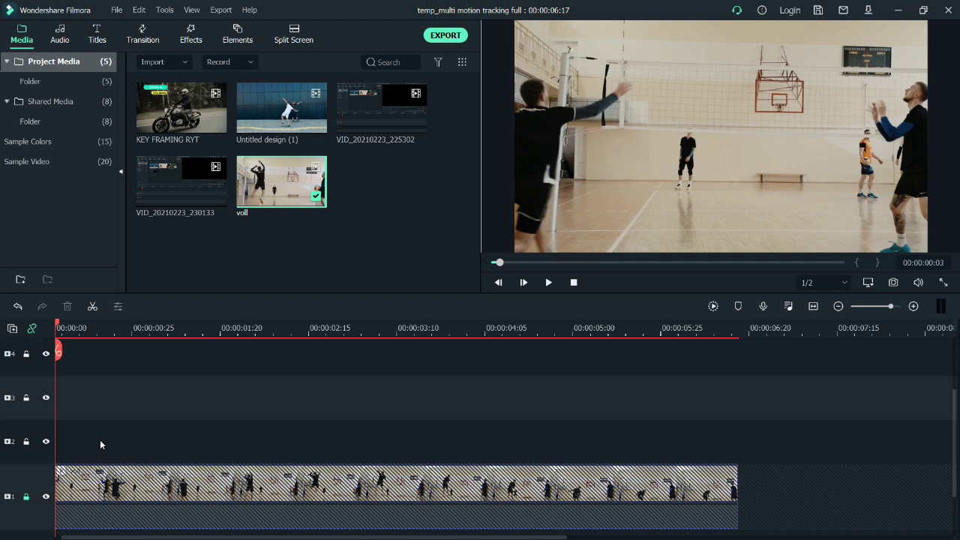
Paste the voll copy onto track 2, render and save, then hide track 2 and unlock track 1
key("ctrl+v")
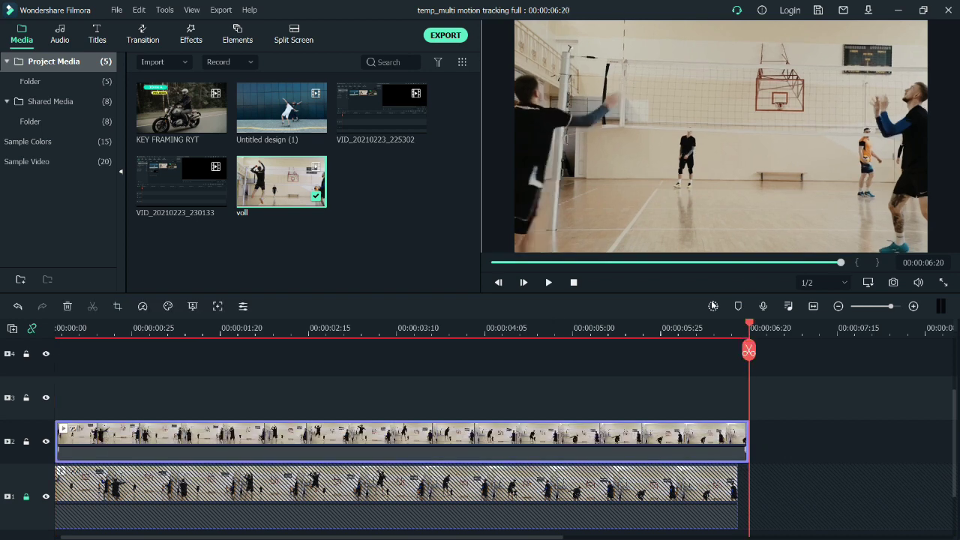
left_click_drag(81, 328, 58, 330)
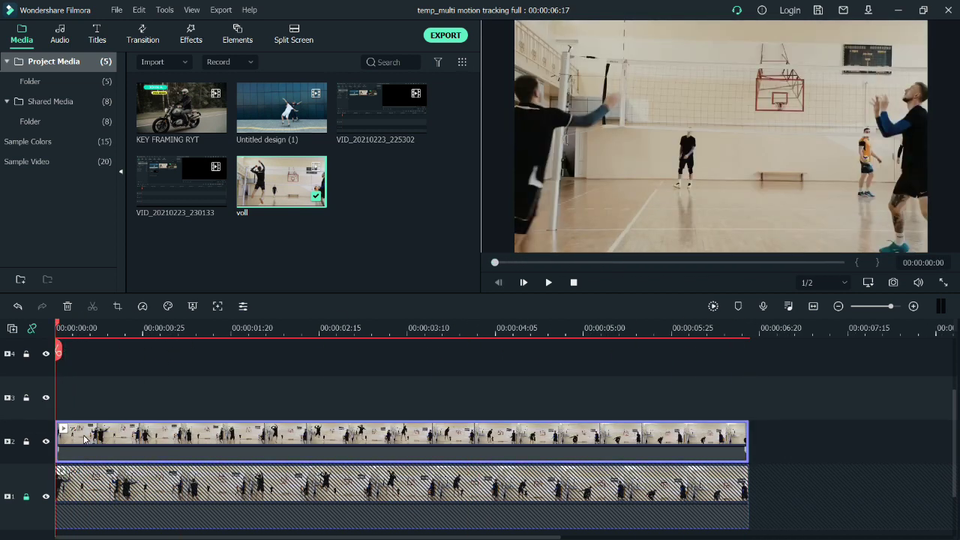
left_click(712, 307)
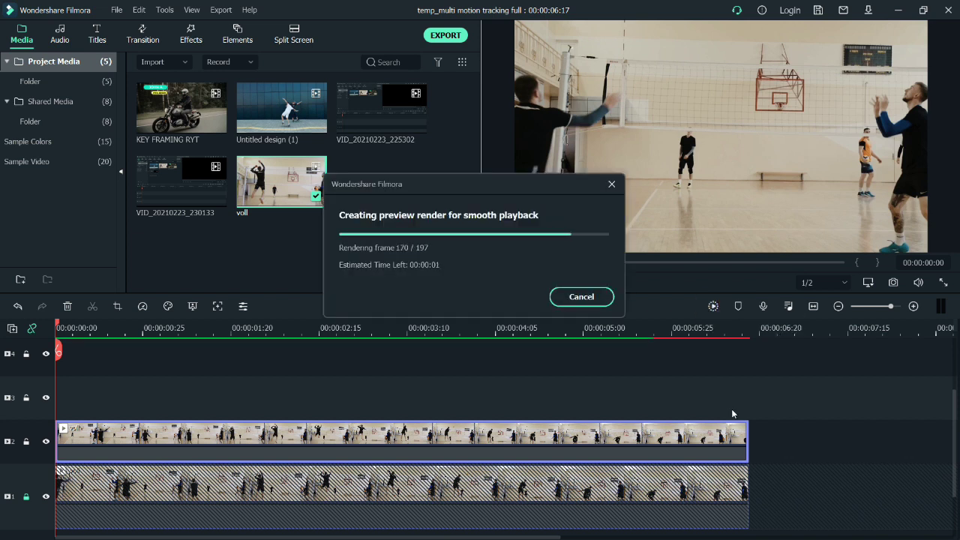
left_click(818, 11)
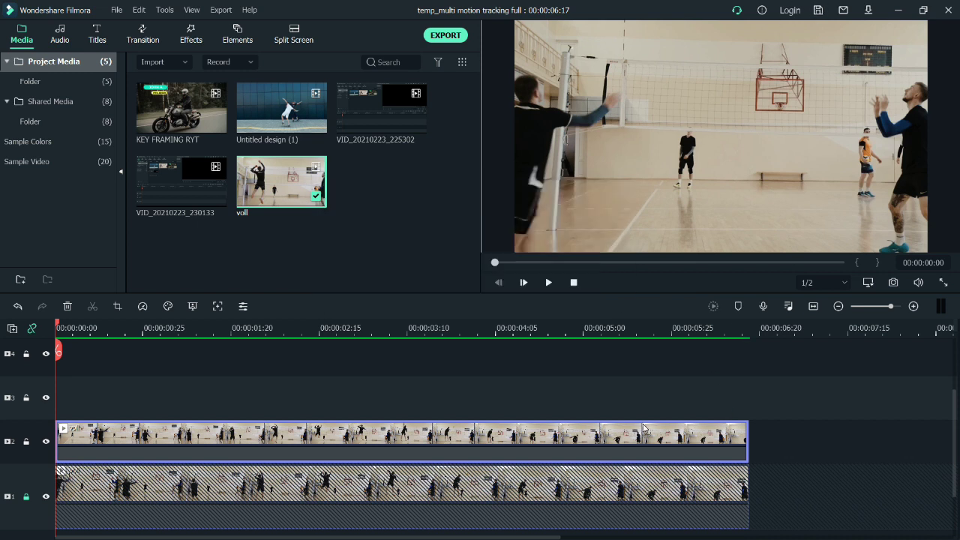
left_click(46, 443)
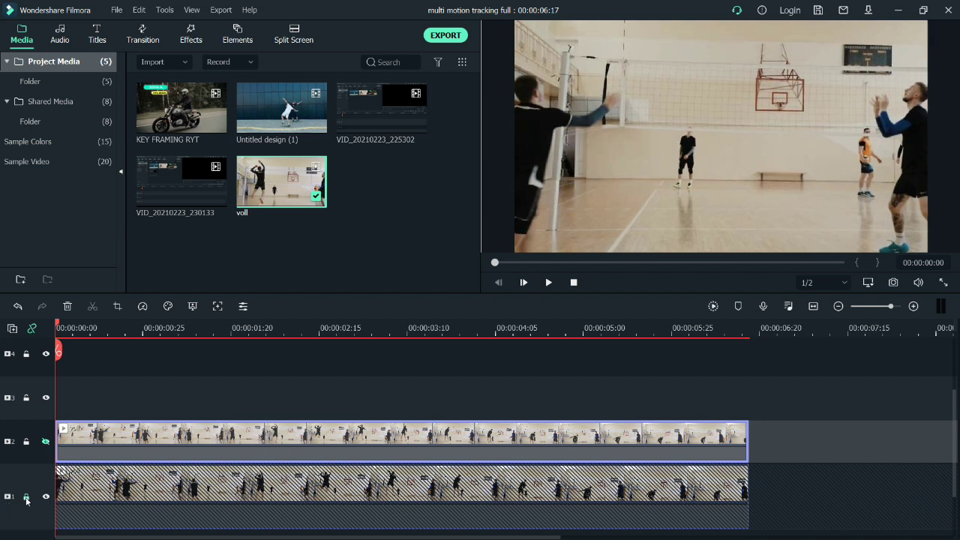
left_click(26, 498)
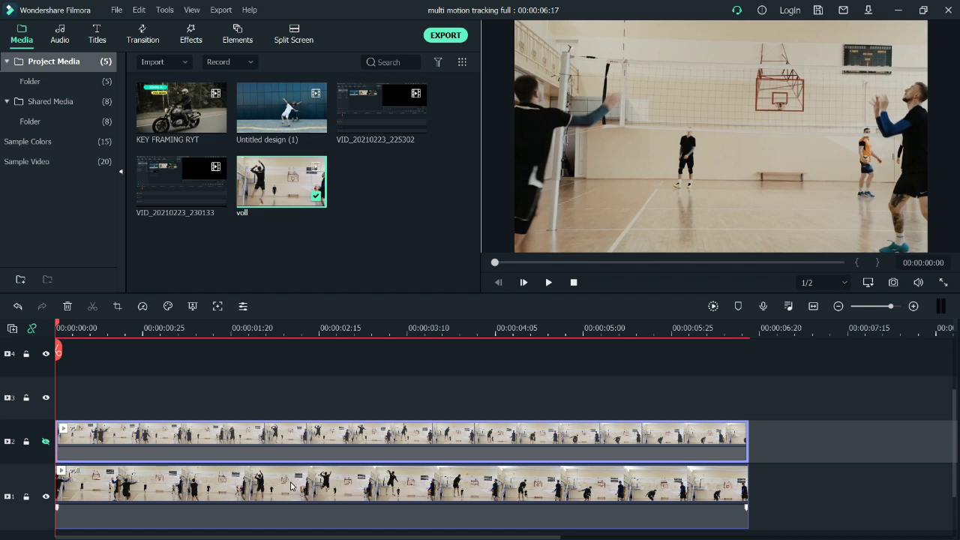
Turn on motion tracking in the track 1 clip's video settings
double_click(291, 485)
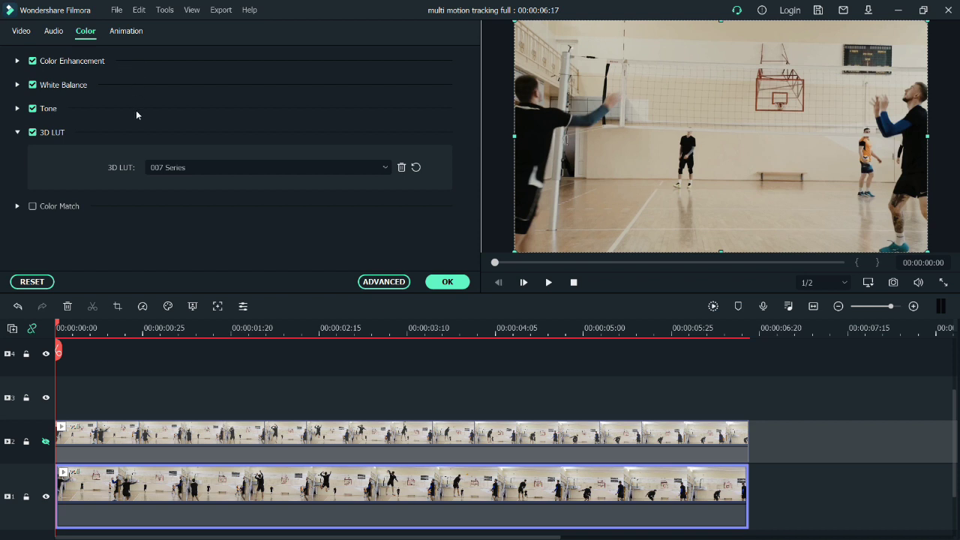
left_click(21, 33)
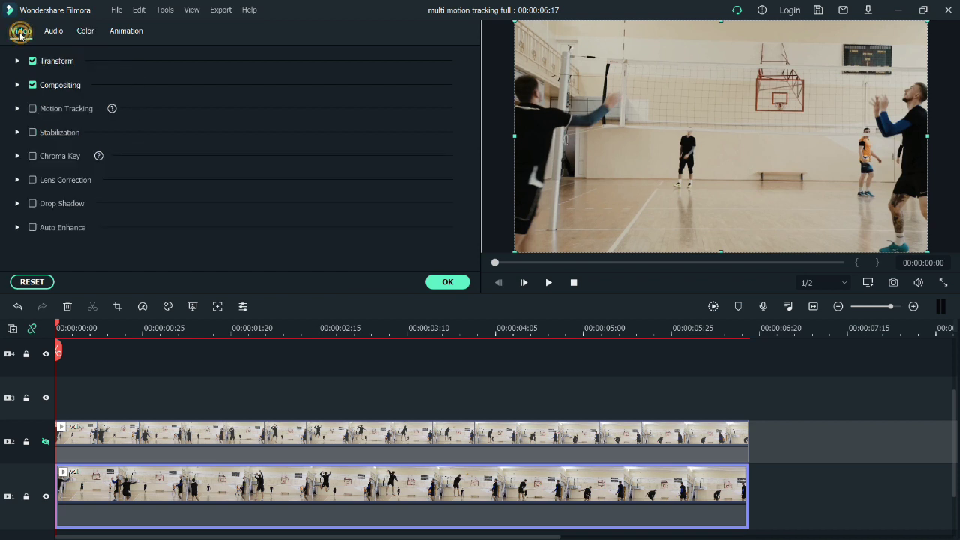
left_click(32, 109)
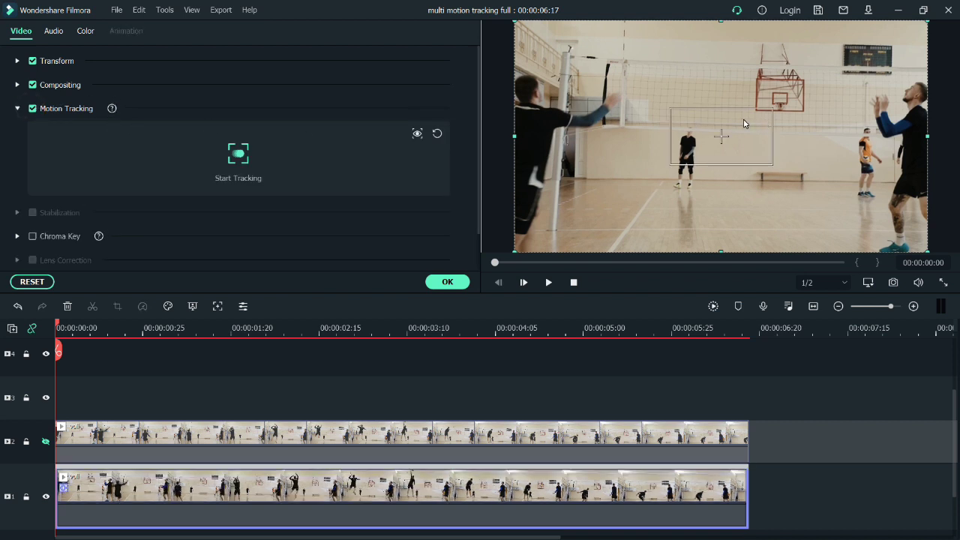
Resize the tracking box to fit the left player's head and run the tracking
left_click(722, 131)
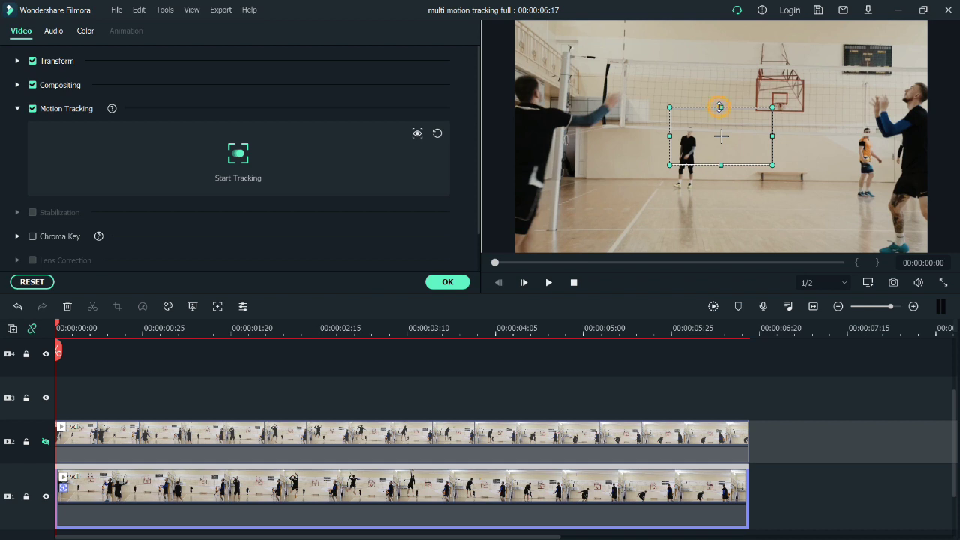
left_click_drag(719, 107, 719, 99)
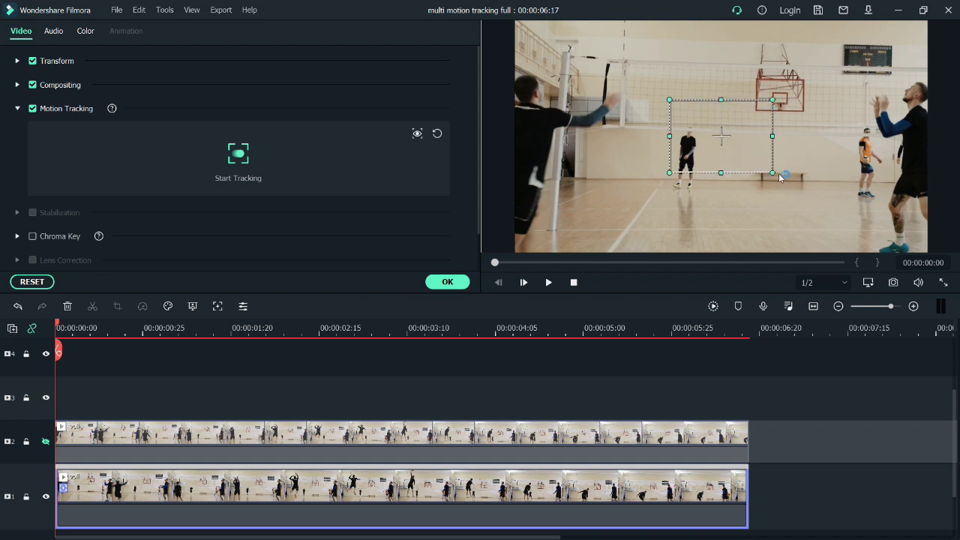
left_click_drag(773, 172, 547, 89)
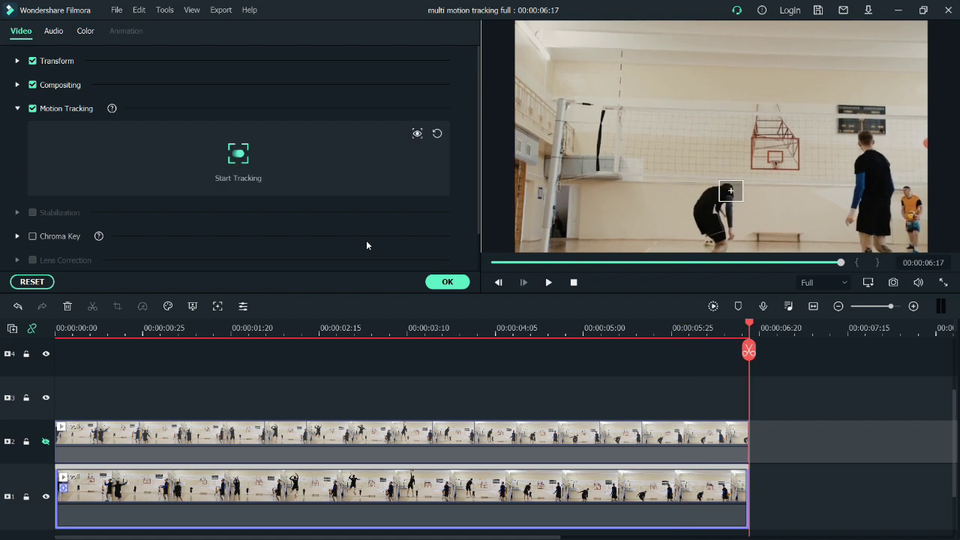
Hide track 1, show track 2, and select the track 2 voll copy
left_click(46, 497)
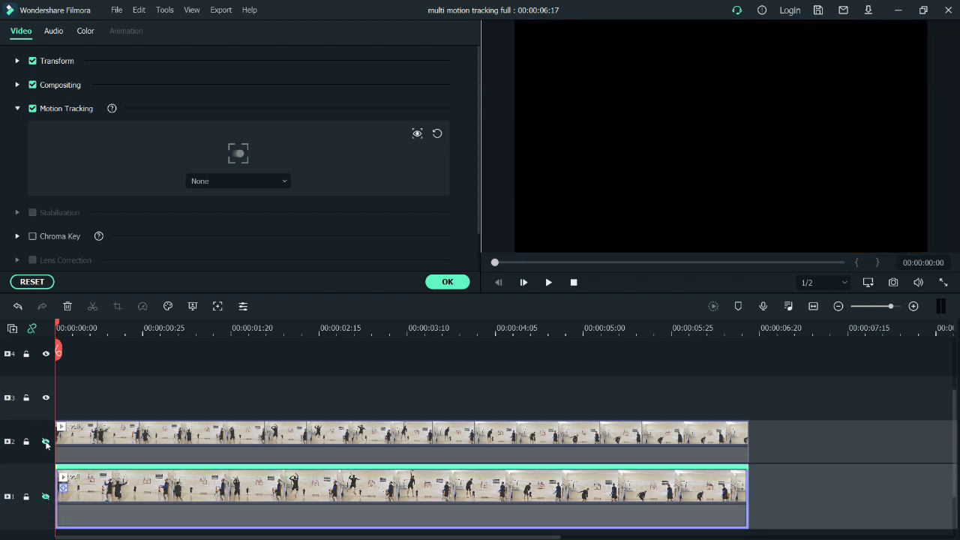
left_click(45, 443)
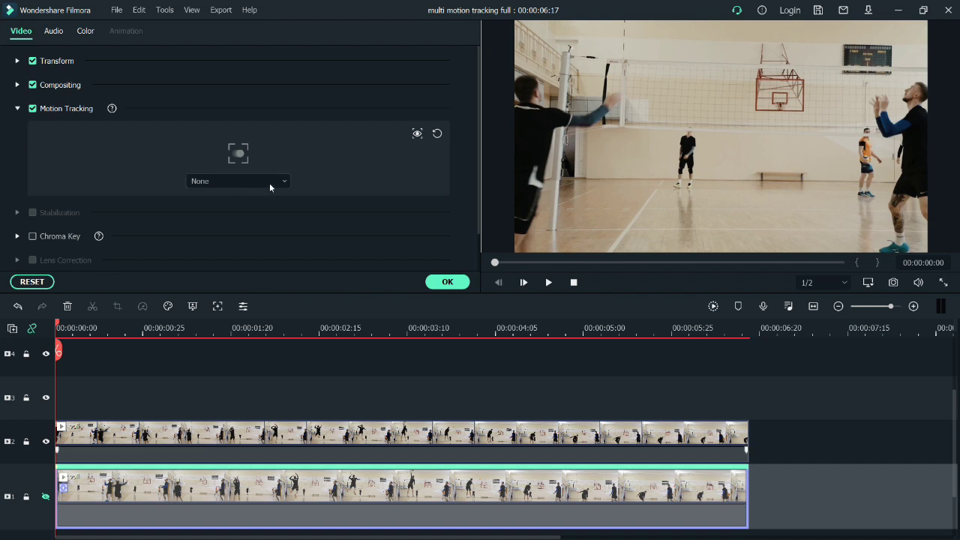
left_click(239, 433)
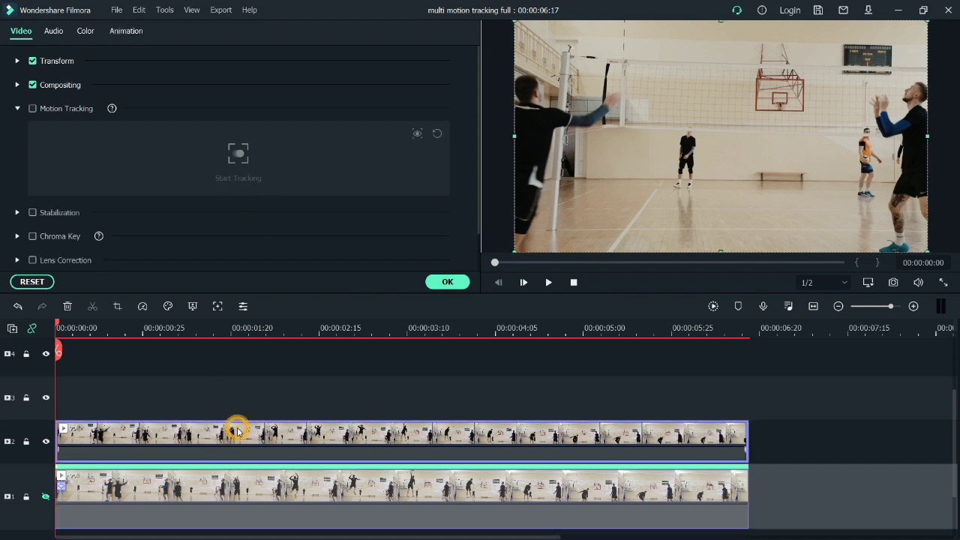
Enable motion tracking on the track 2 copy, box the right player's head, track it, and confirm
left_click(33, 109)
left_click(766, 155)
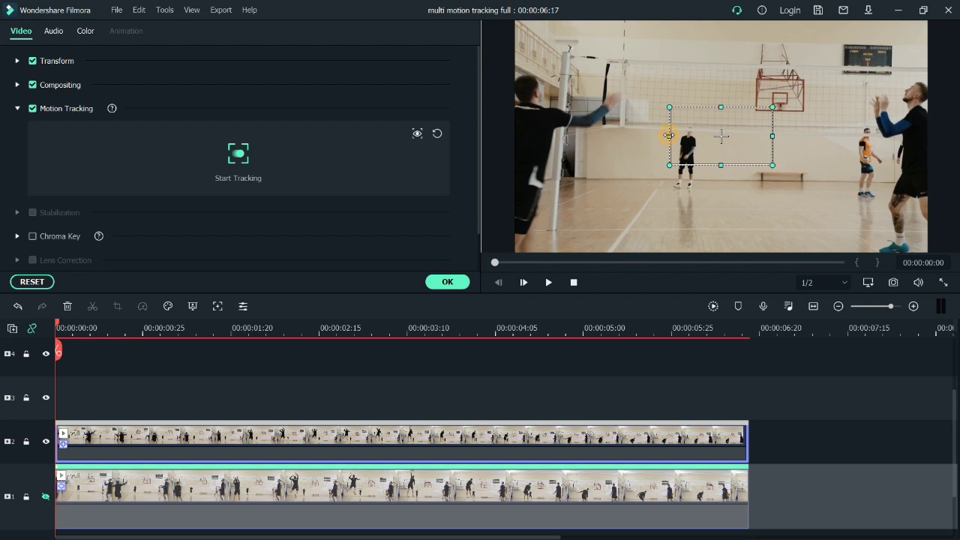
left_click_drag(669, 136, 691, 137)
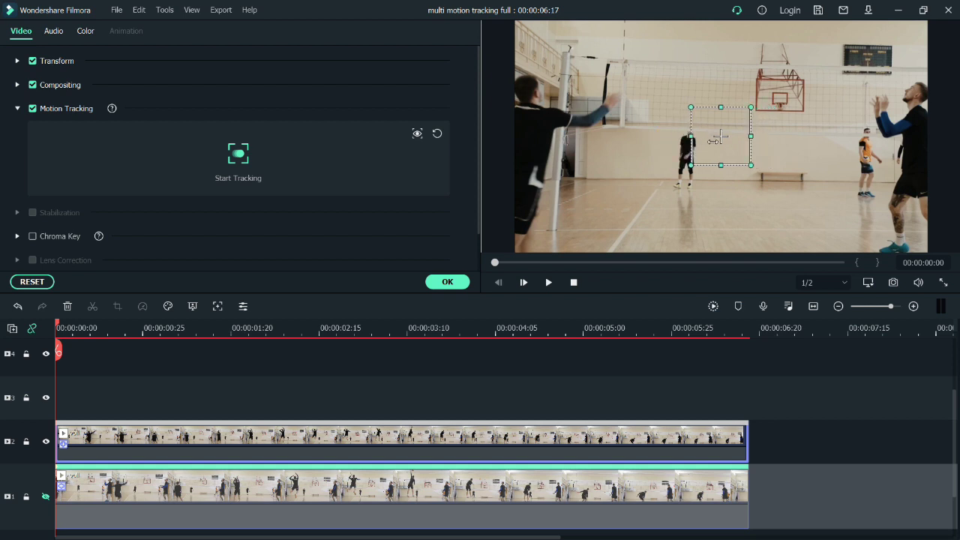
left_click_drag(721, 108, 805, 105)
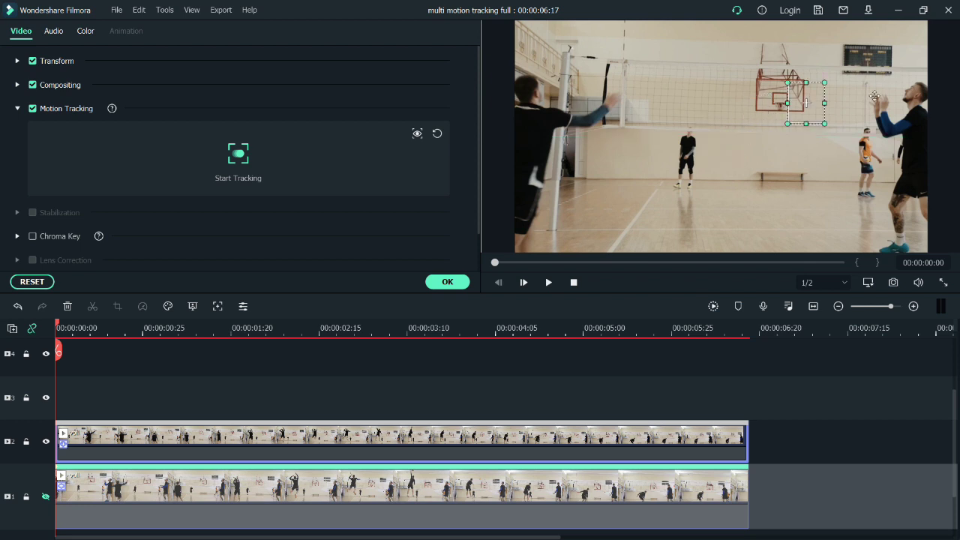
left_click_drag(874, 96, 911, 93)
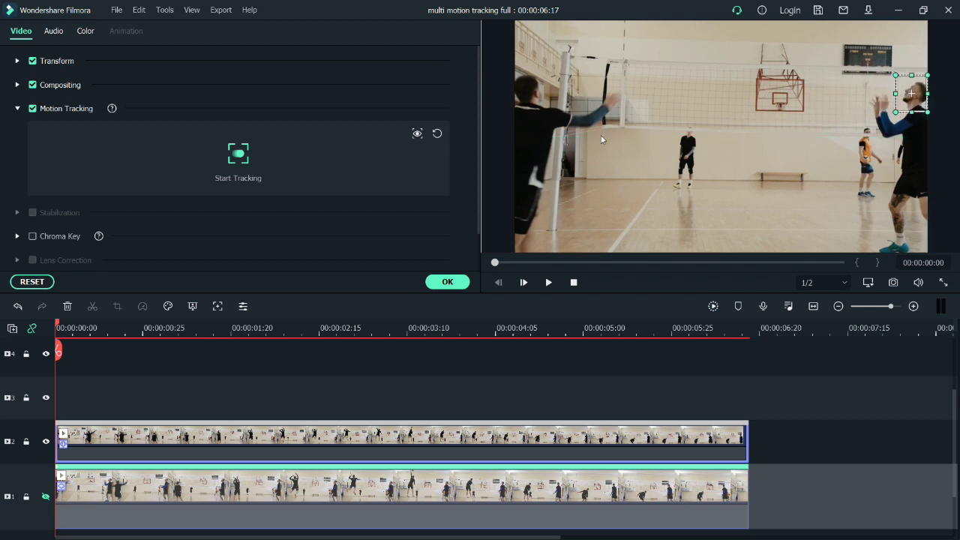
left_click(247, 164)
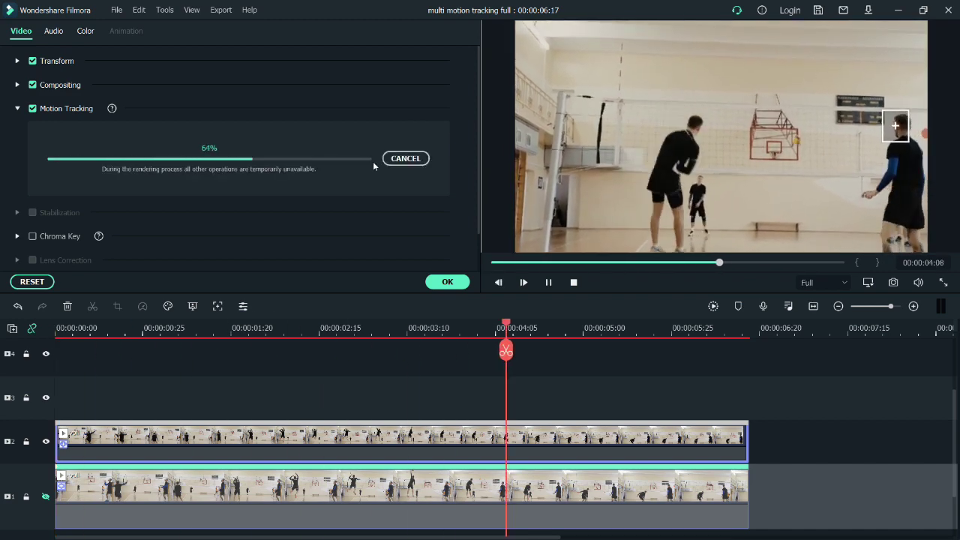
left_click(443, 283)
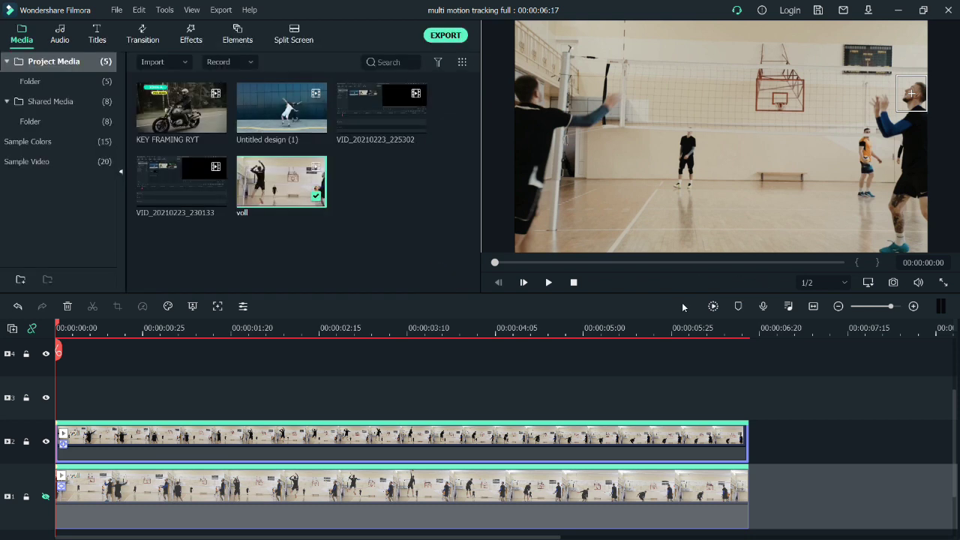
Render a preview for smooth playback and make track 1 visible again
left_click(715, 307)
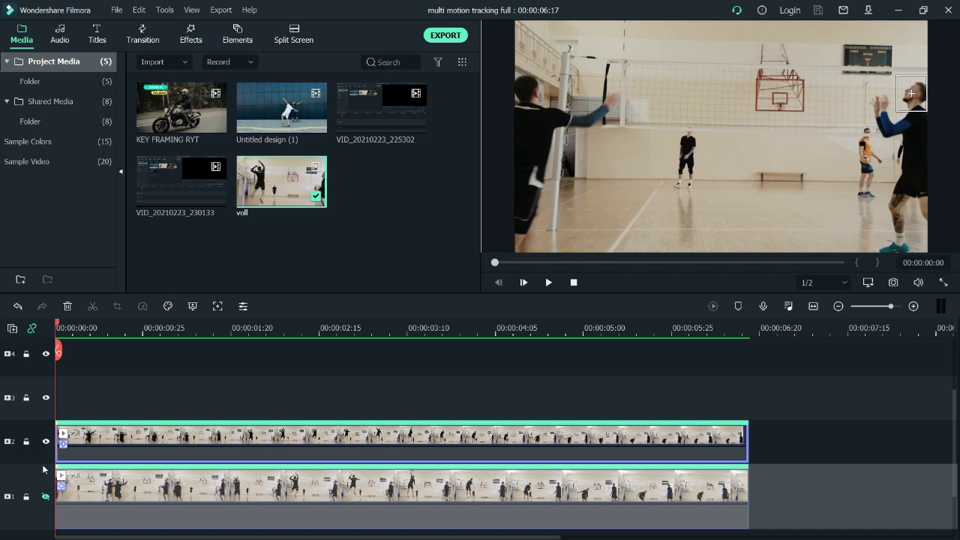
left_click(46, 497)
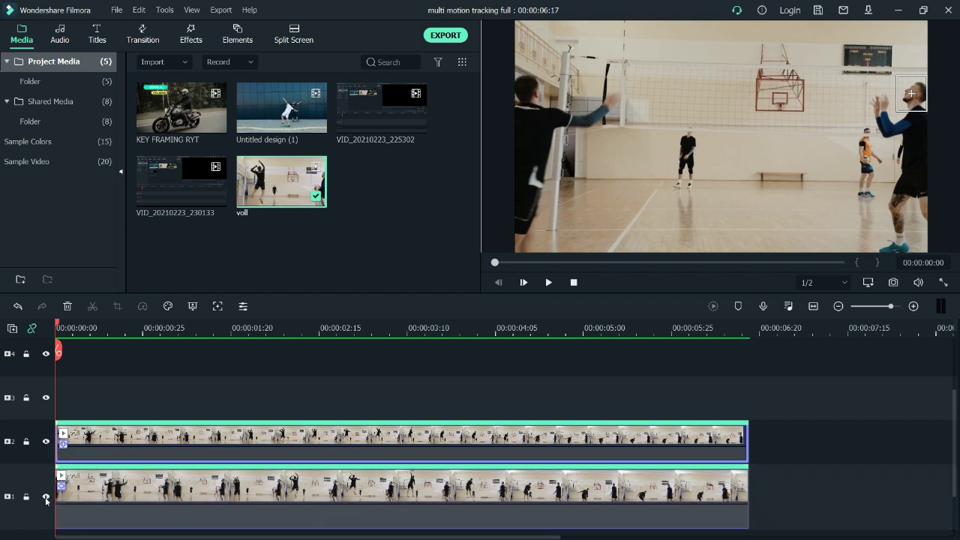
Hide video track 2
left_click(46, 442)
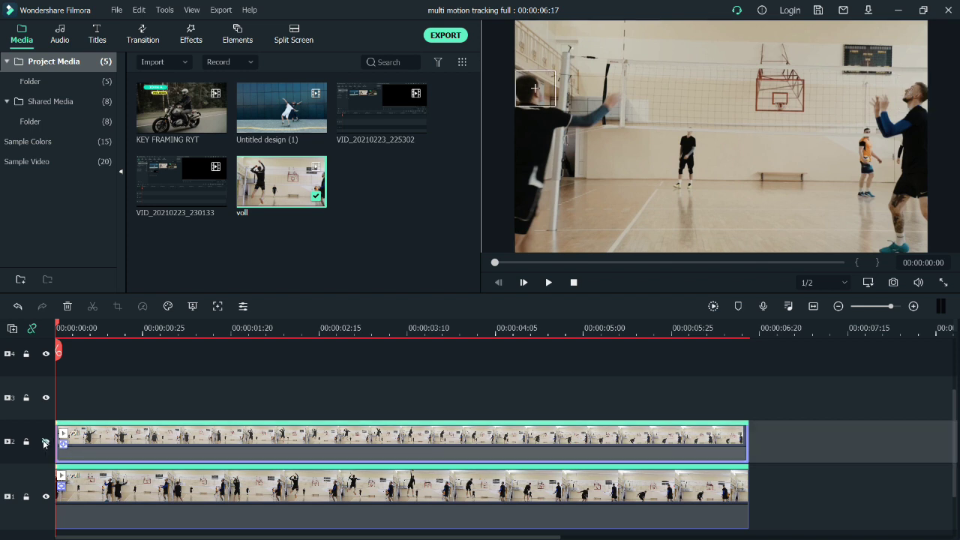
scroll(165, 388, "up", 1)
scroll(166, 387, "up", 1)
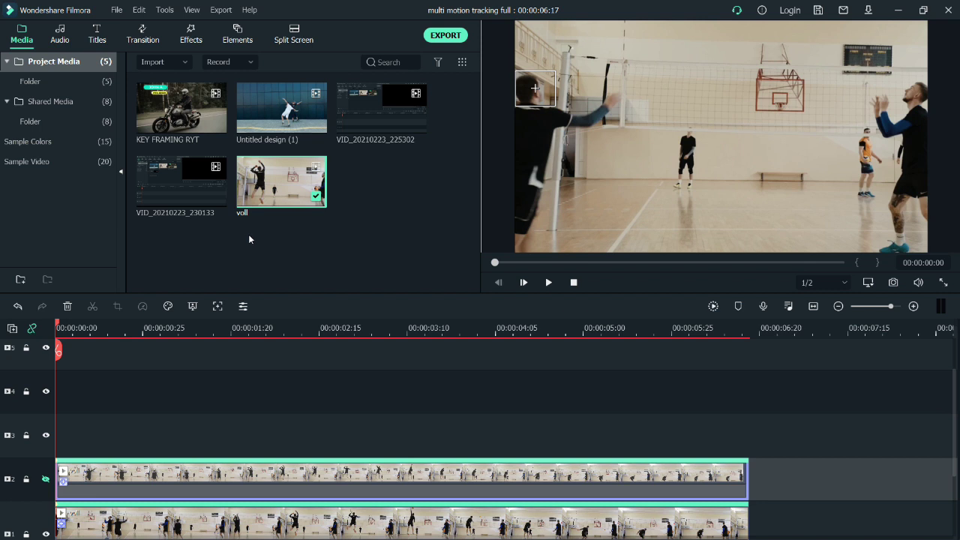
Show the Callout category in the Titles library, listing templates like Thought Bubble and Burst
left_click(95, 33)
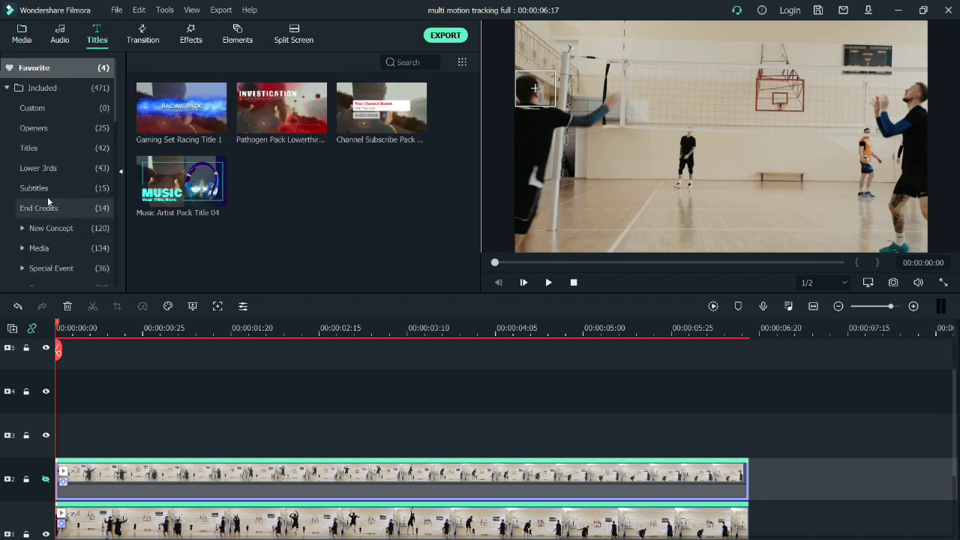
scroll(54, 160, "down", 3)
scroll(54, 160, "down", 3)
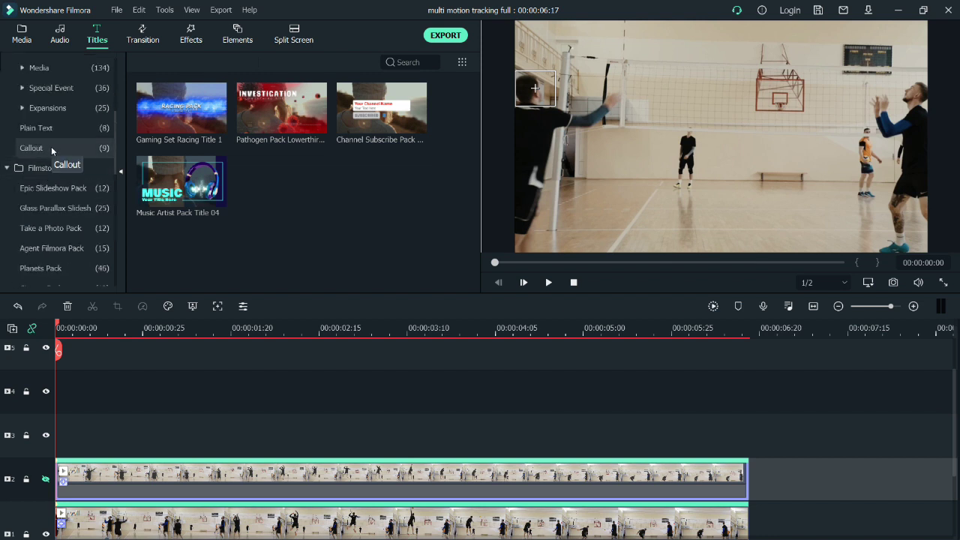
left_click(52, 149)
left_click(278, 85)
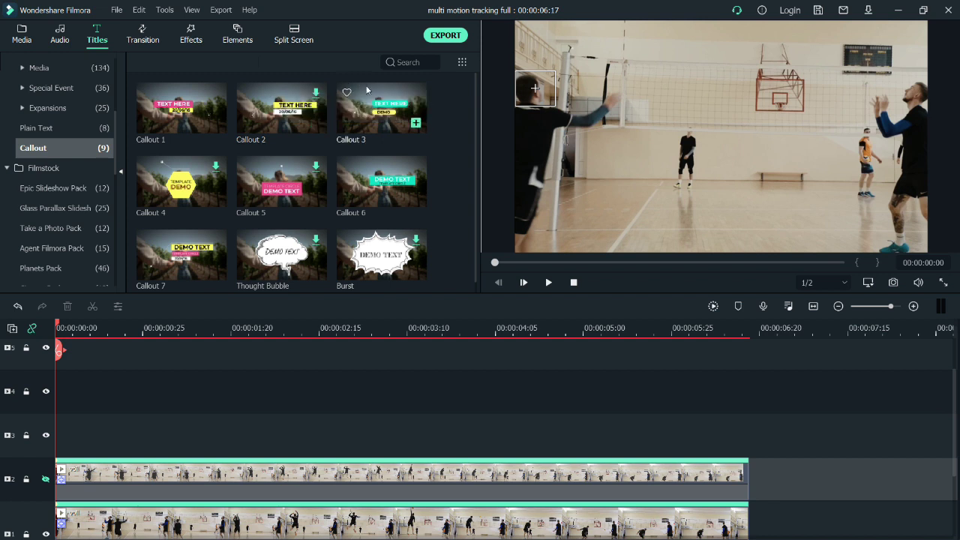
Add Callout 3 to track 3, trim it to the video's end, and move its bars up-left
left_click_drag(369, 108, 114, 435)
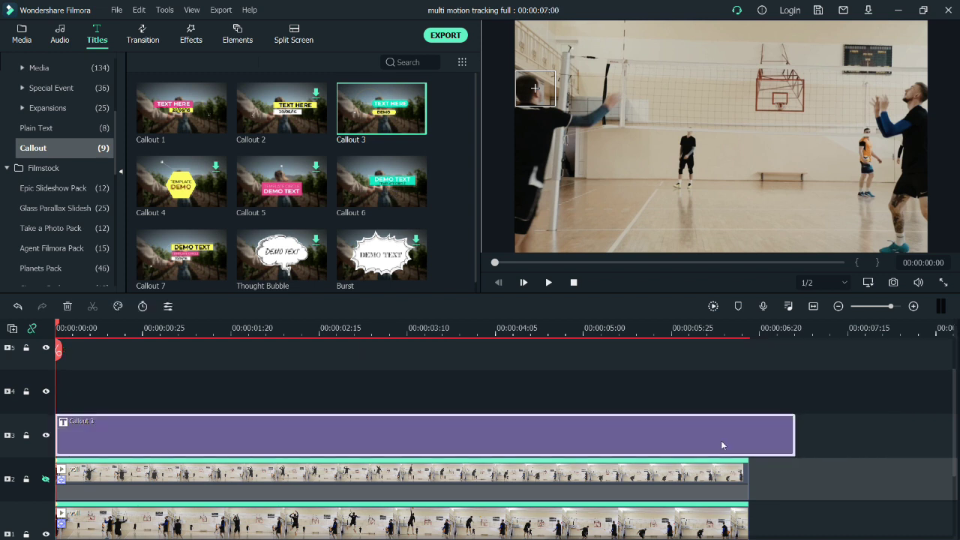
left_click_drag(794, 438, 747, 437)
left_click(832, 123)
left_click_drag(831, 124, 646, 77)
Replace the callout's placeholder heading with JAKE and place it on the teal bar
double_click(392, 435)
left_click(328, 120)
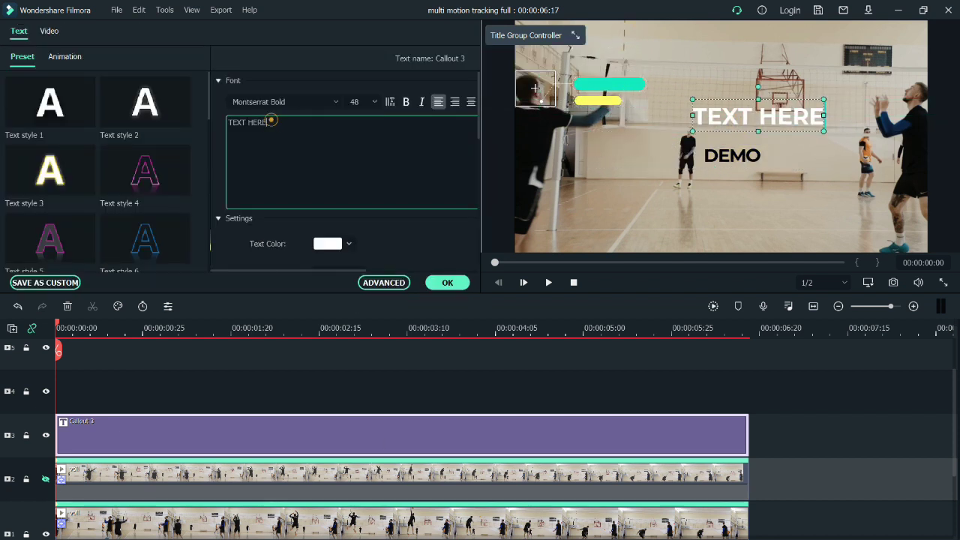
key("ctrl+a")
key("BackSpace")
type("JAKE")
left_click_drag(790, 98, 639, 68)
Nudge the callout group up and change the DEMO line to SPIKER beneath JAKE
left_click(592, 107)
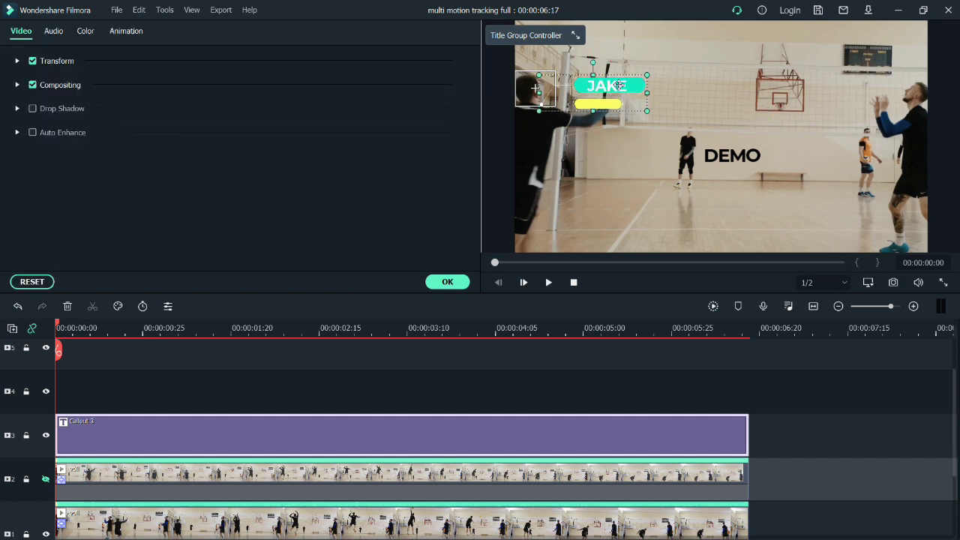
left_click_drag(634, 106, 619, 78)
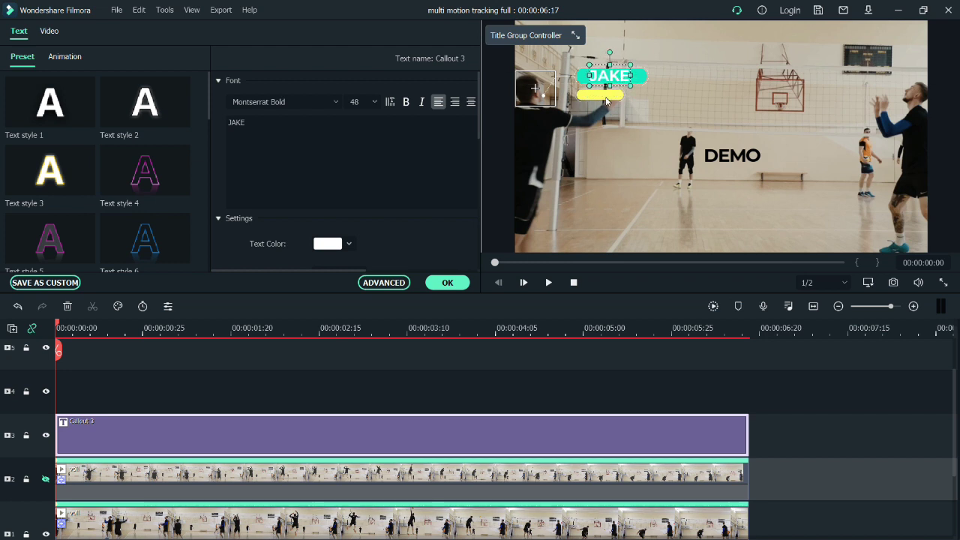
double_click(743, 160)
type("SPIKER")
left_click_drag(739, 155, 607, 93)
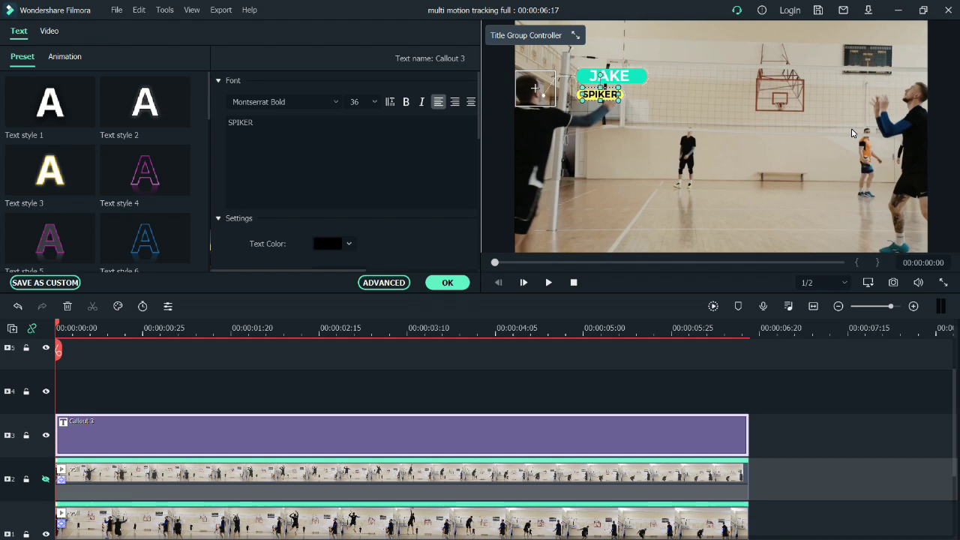
In Advanced Text Edit, extend the SPIKER and JAKE layers to the title's end and apply the edits
left_click(397, 285)
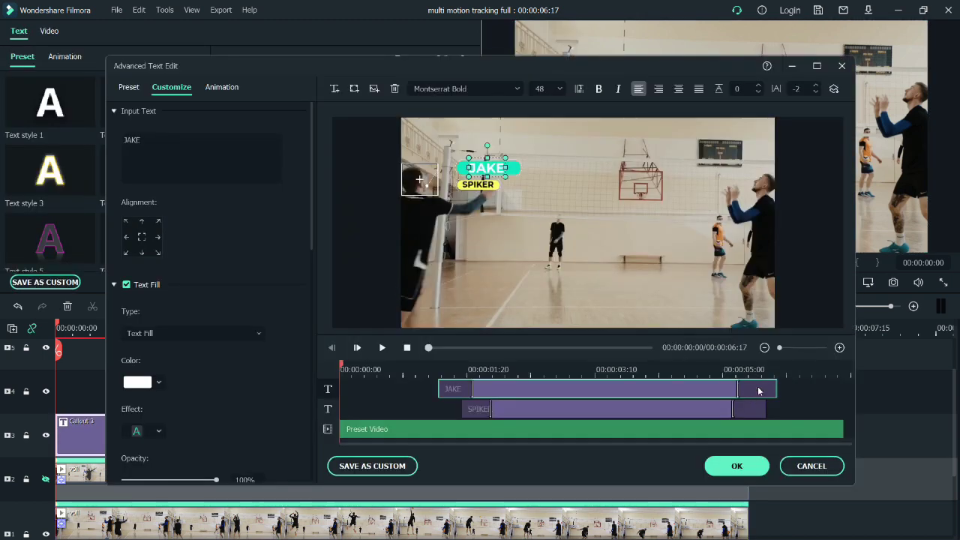
left_click(765, 411)
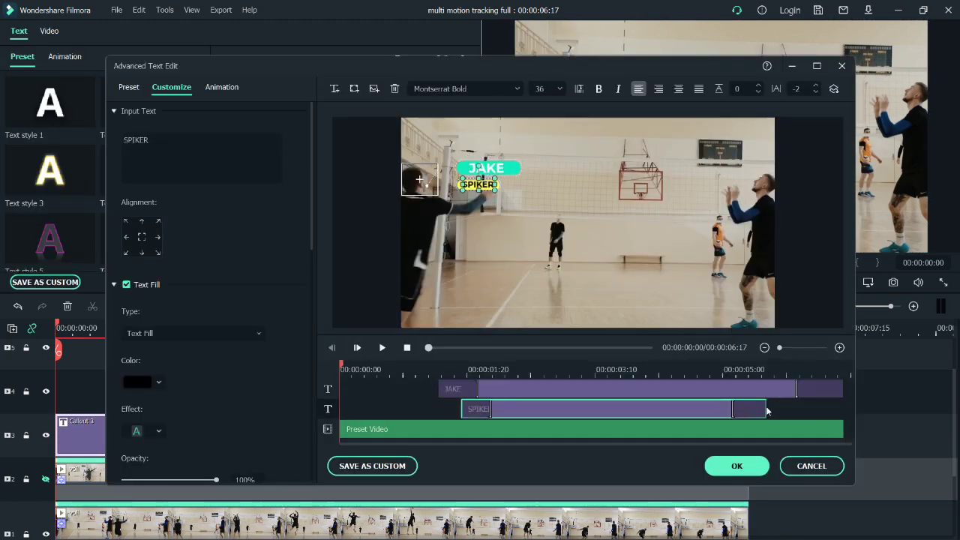
left_click_drag(765, 411, 840, 409)
left_click(823, 392)
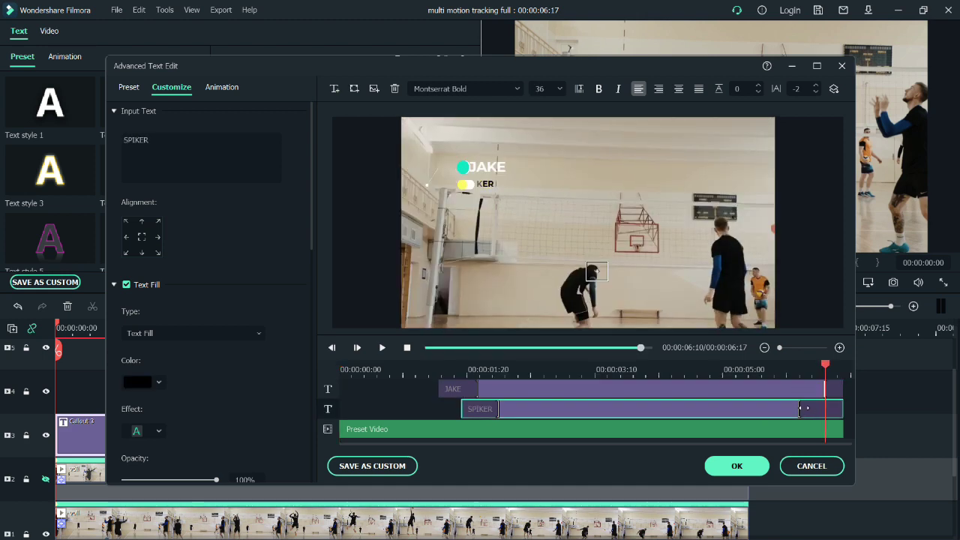
left_click(737, 466)
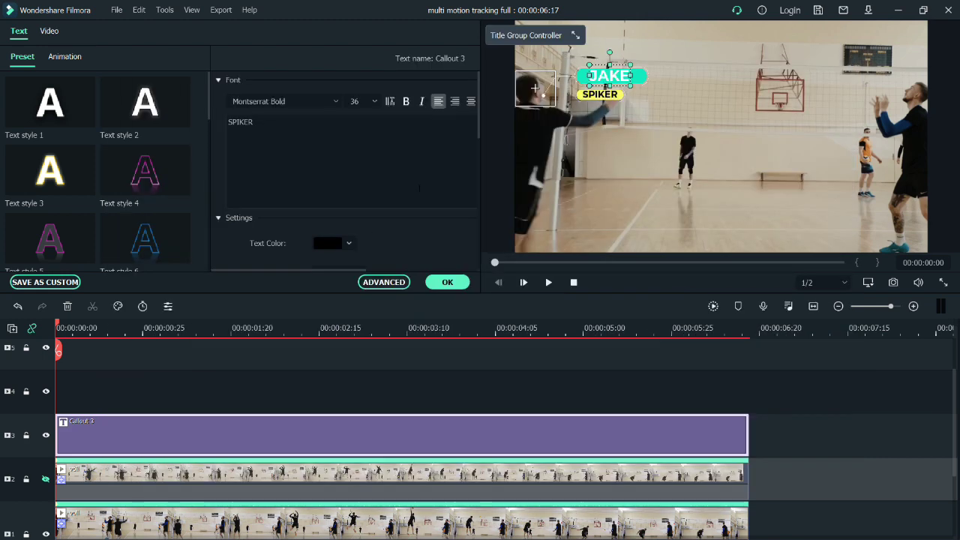
left_click(450, 282)
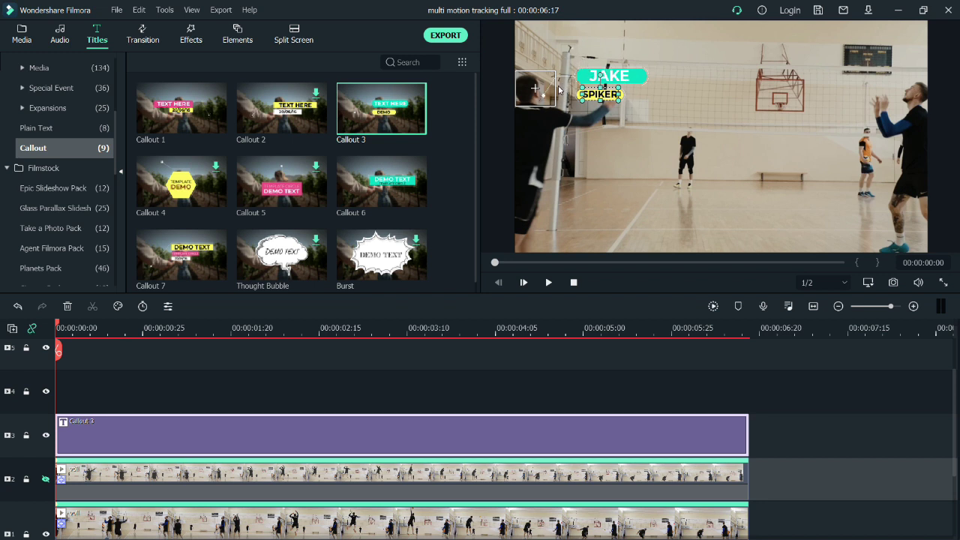
Set the track 1 video clip's motion tracking target to Callout 3
scroll(267, 398, "down", 2)
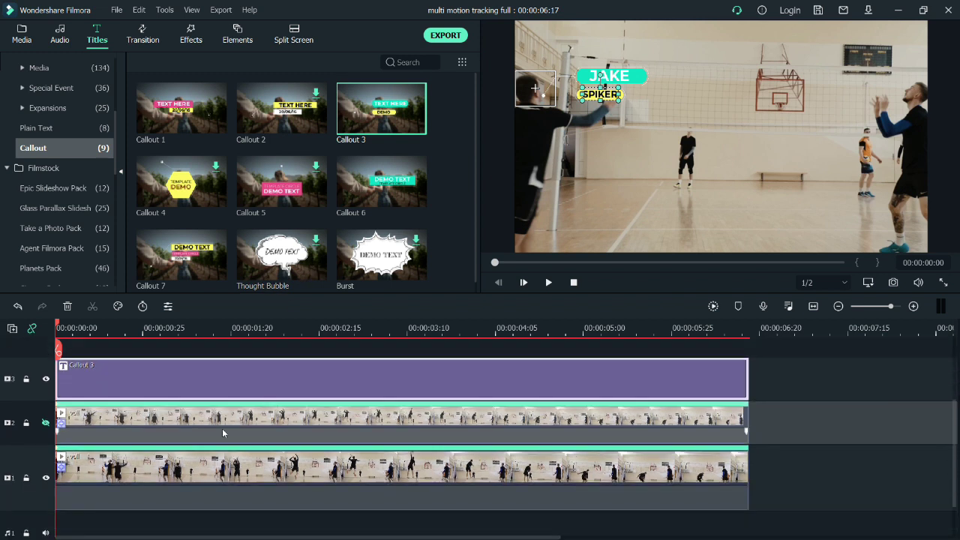
double_click(228, 473)
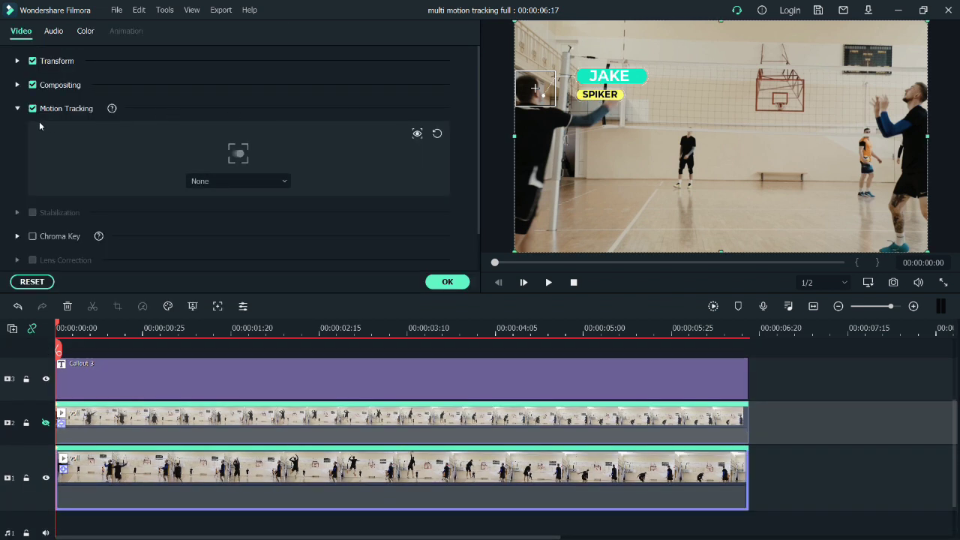
left_click(260, 181)
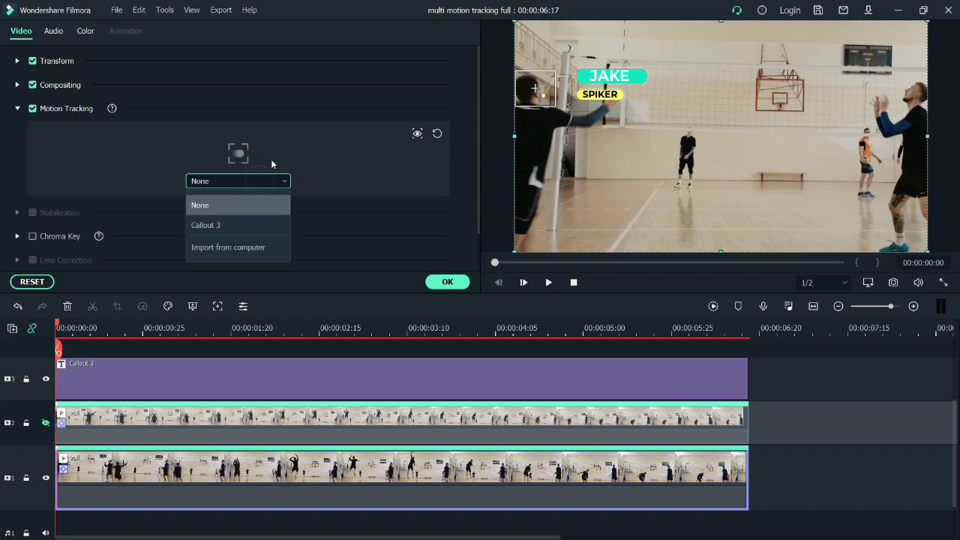
left_click(241, 226)
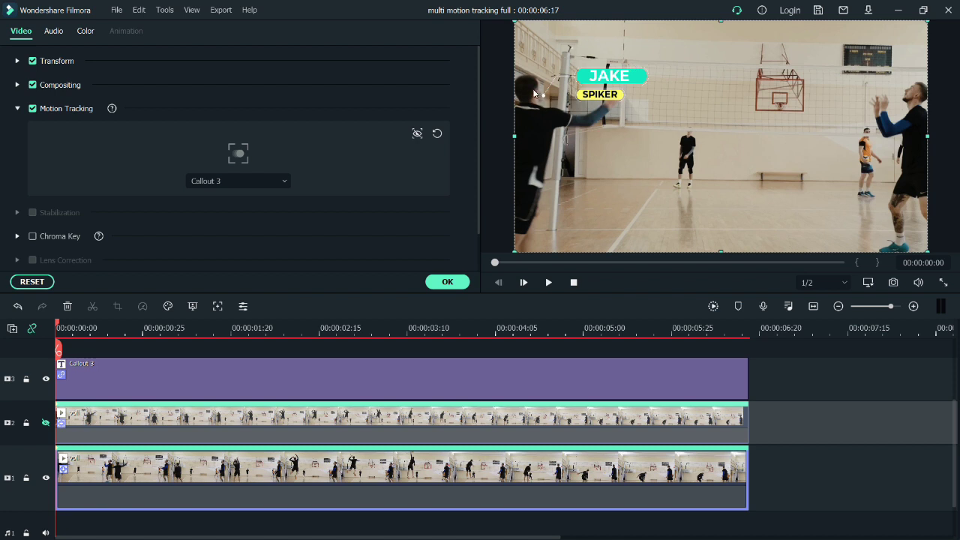
left_click(452, 281)
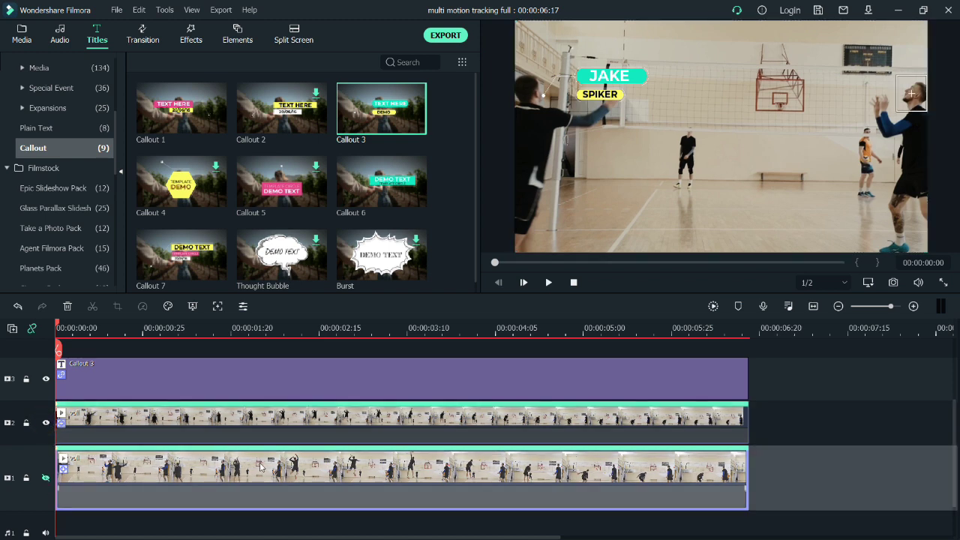
Add Callout 6 to track 4, trim it to the video's end, and hide track 3
scroll(264, 464, "up", 3)
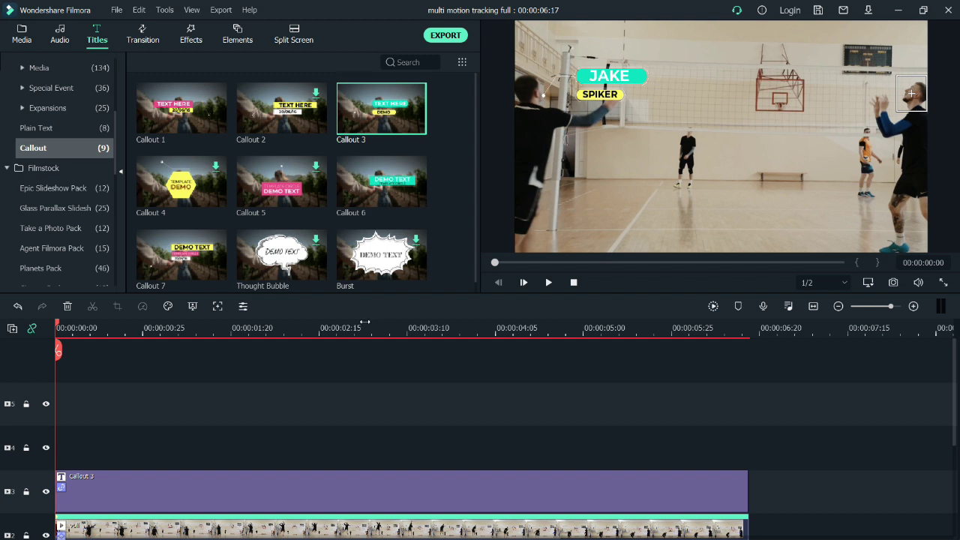
left_click_drag(380, 181, 185, 447)
left_click_drag(795, 450, 747, 454)
left_click(46, 491)
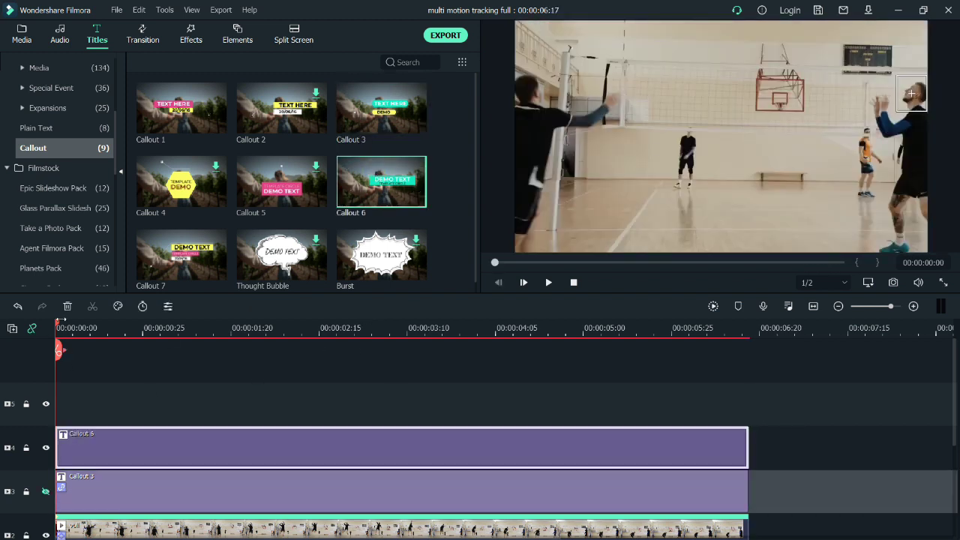
left_click_drag(59, 350, 132, 350)
Flip Callout 6 horizontally and vertically, then shrink it and move it to the top right
double_click(266, 438)
left_click(665, 127)
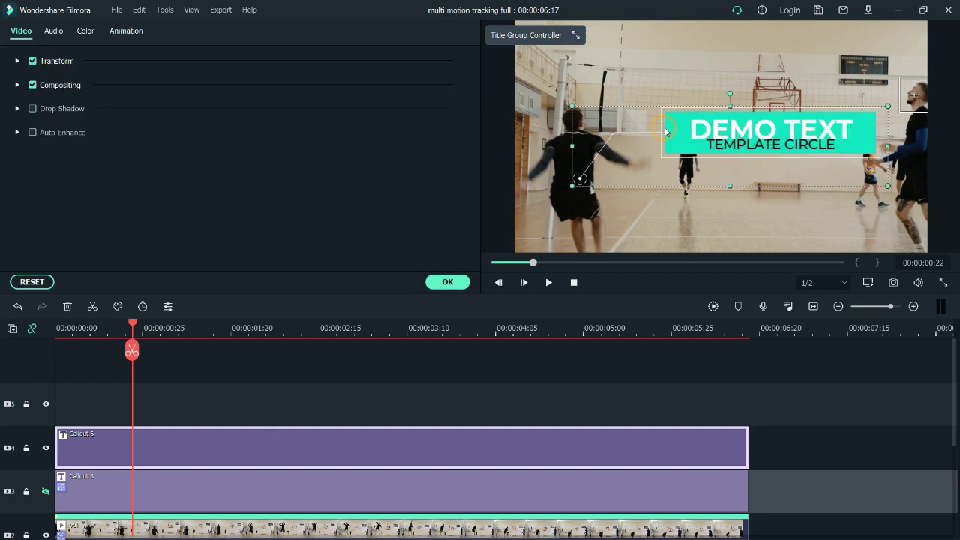
left_click(16, 61)
left_click(152, 120)
left_click(181, 120)
left_click_drag(689, 161, 868, 58)
Change the DEMO TEXT heading to TOM, place it on the cyan box, and nudge the callout up
double_click(800, 108)
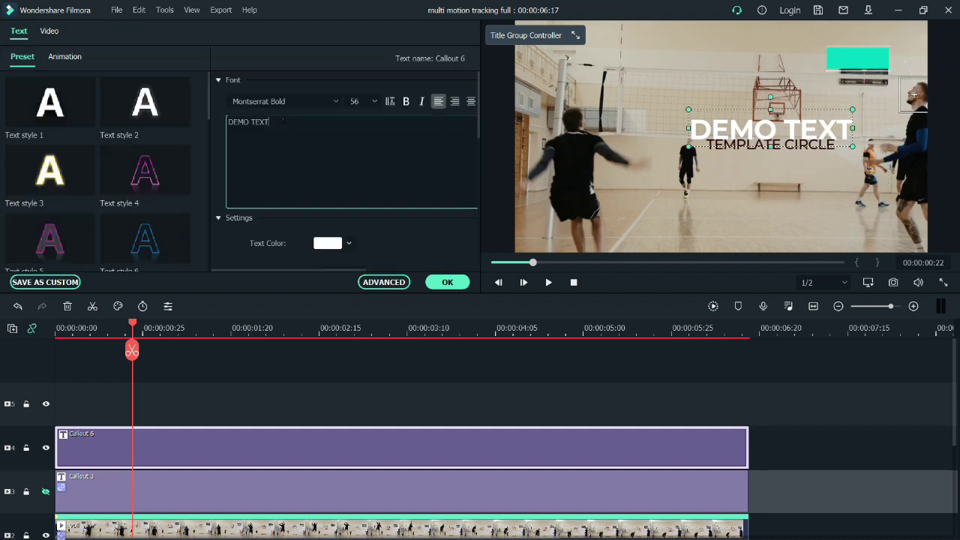
key("ctrl+a")
type("ADAM")
left_click(274, 120)
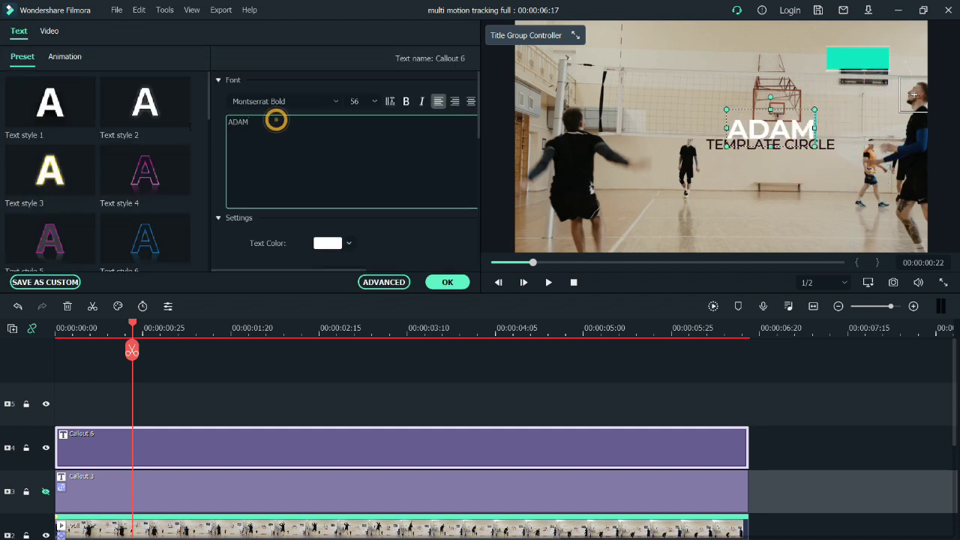
key("BackSpace")
key("BackSpace")
key("BackSpace")
key("BackSpace")
type("TOM")
left_click_drag(746, 112, 835, 37)
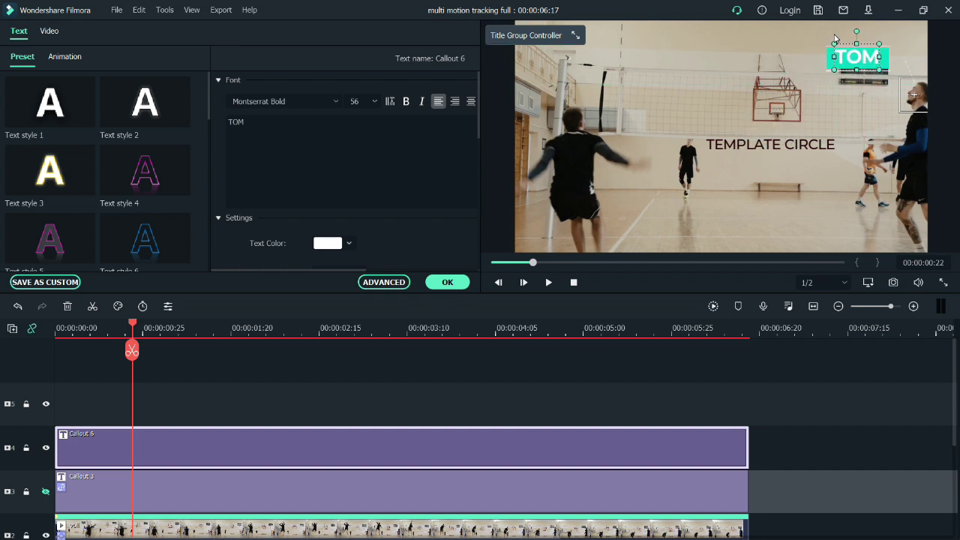
left_click(858, 82)
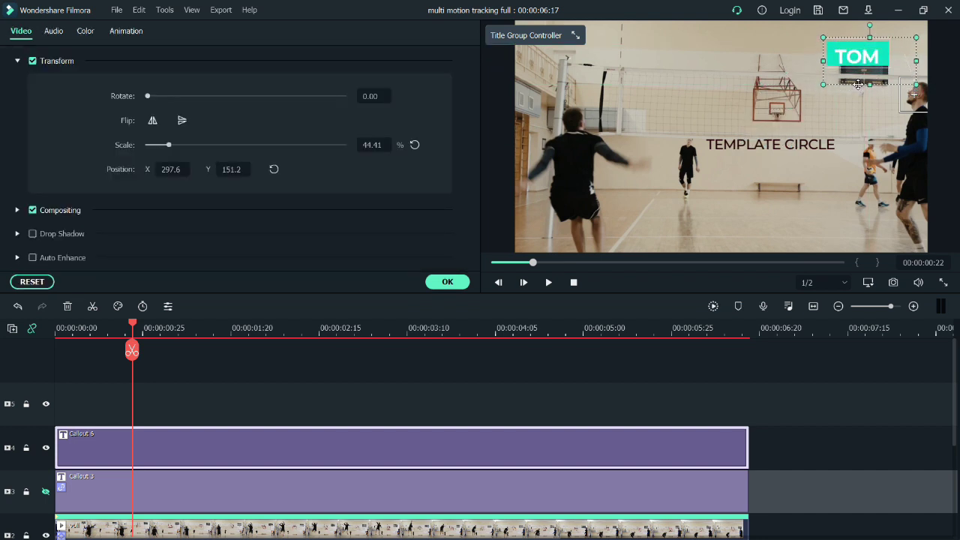
left_click_drag(870, 69, 880, 61)
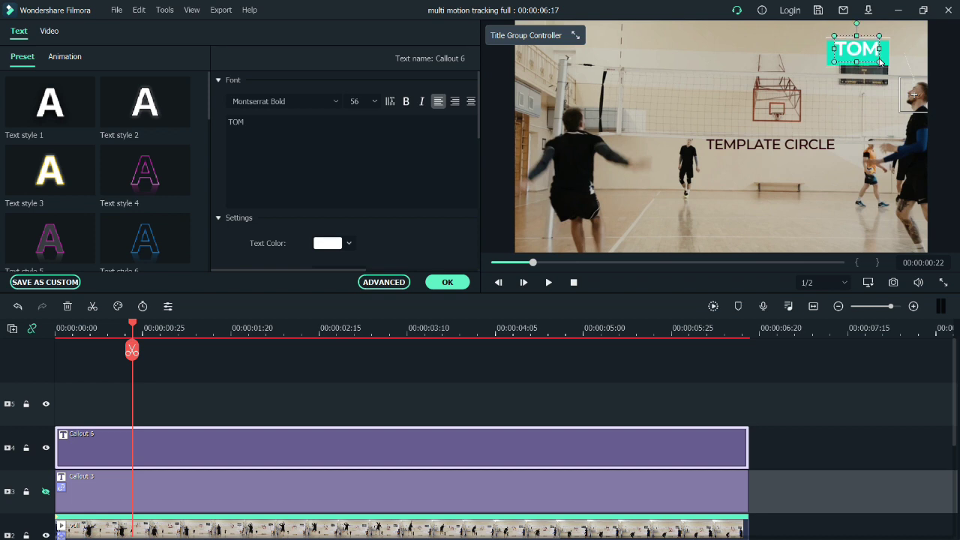
Replace the TEMPLATE CIRCLE subtitle with SETTER beneath TOM and confirm the callout edits
double_click(770, 142)
key("BackSpace")
type("SETTER")
left_click_drag(771, 132, 856, 48)
left_click(871, 81)
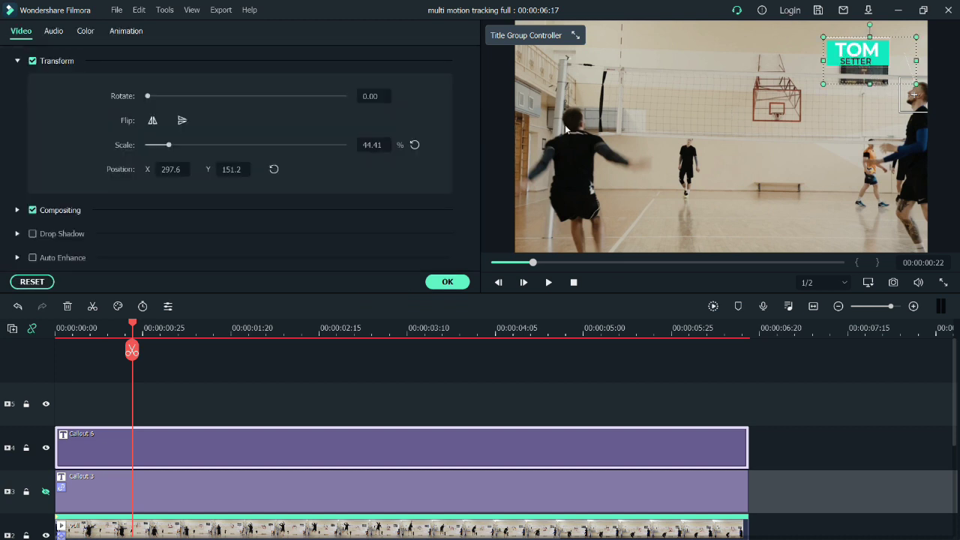
left_click(447, 282)
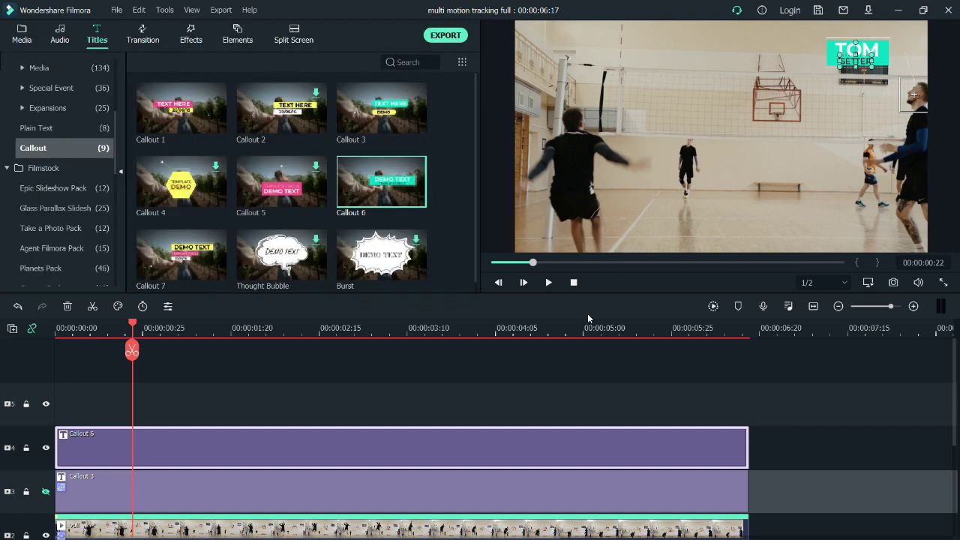
Render the preview, set the track 2 clip's motion tracking target to Callout 6, and render again
left_click(713, 306)
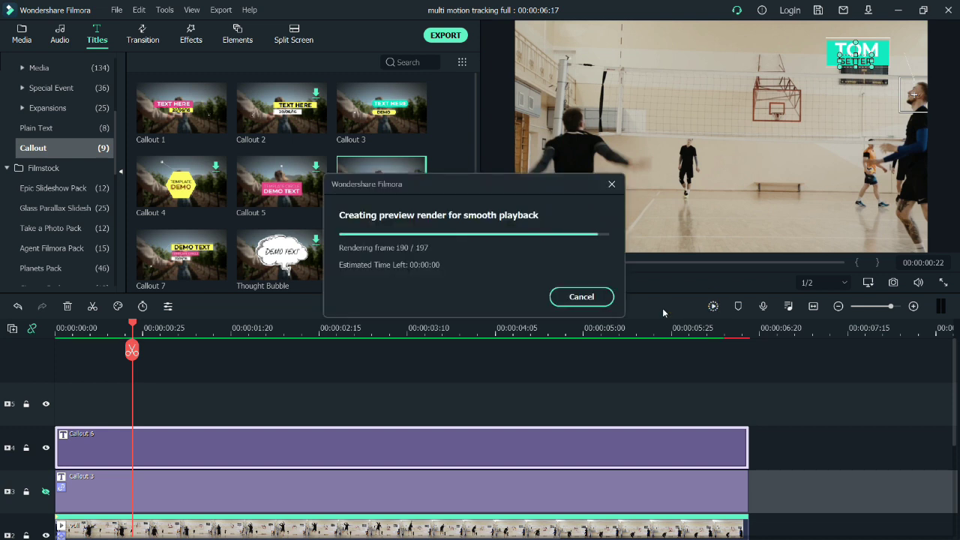
scroll(239, 494, "down", 1)
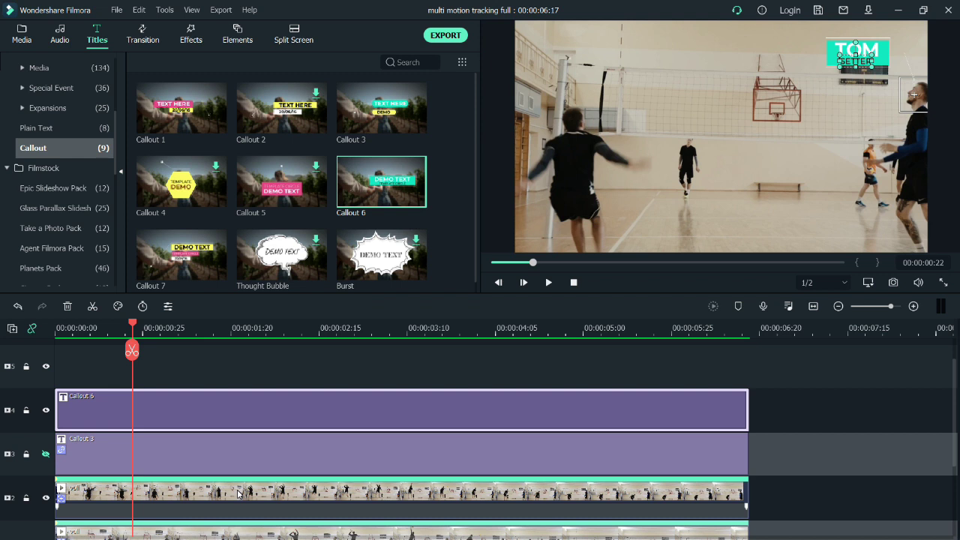
double_click(239, 493)
scroll(194, 225, "down", 3)
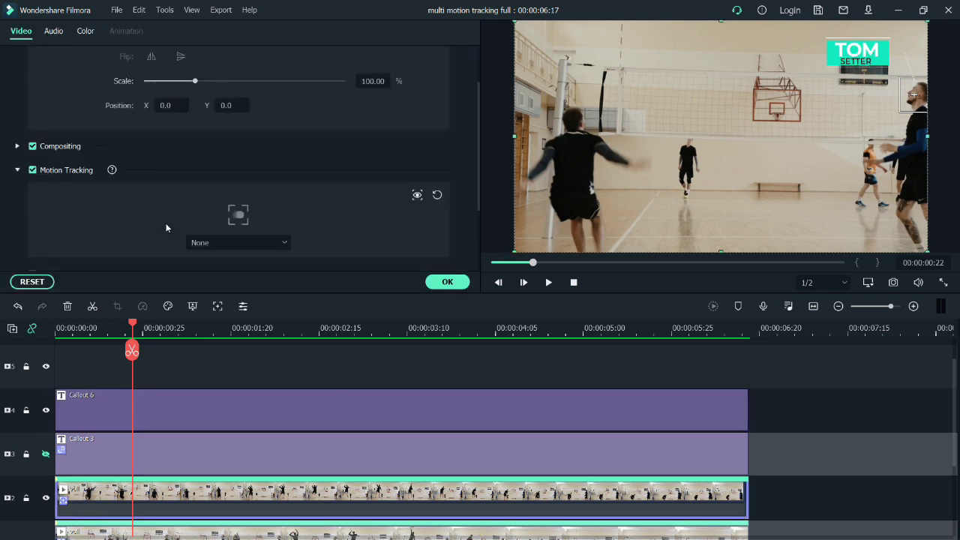
left_click(217, 178)
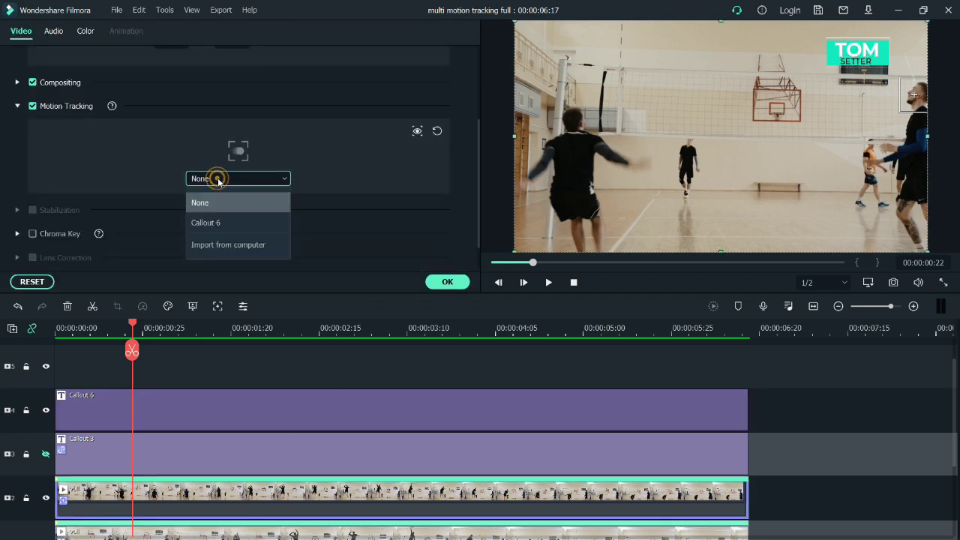
left_click(226, 227)
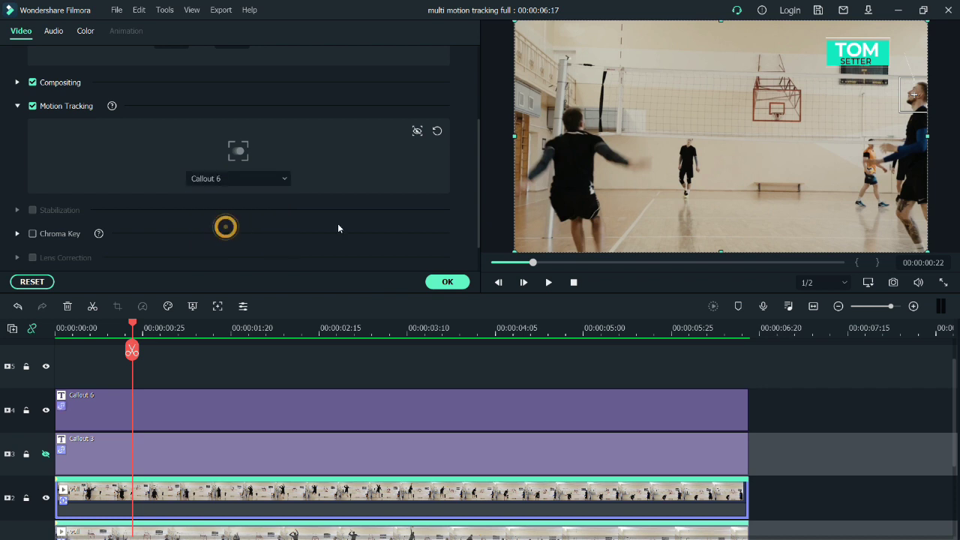
left_click(447, 282)
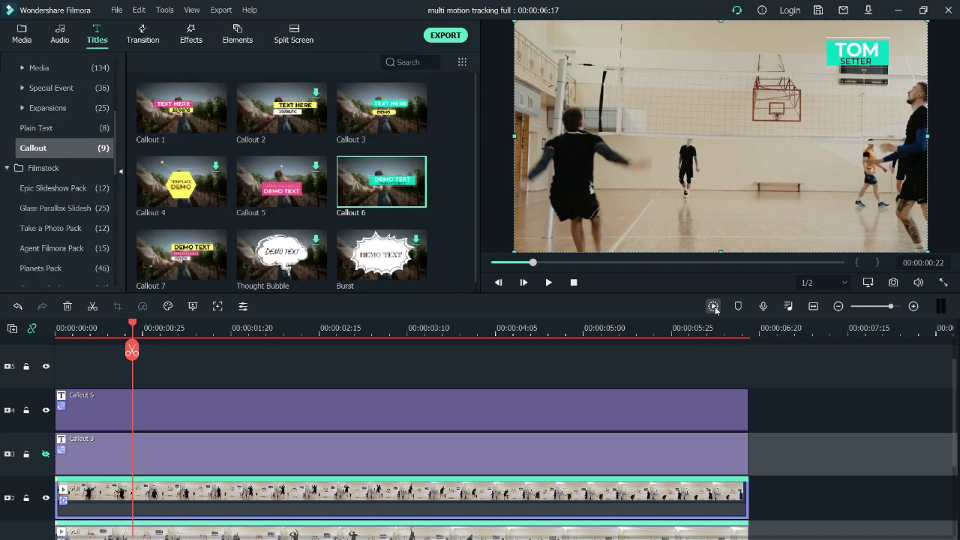
left_click(714, 306)
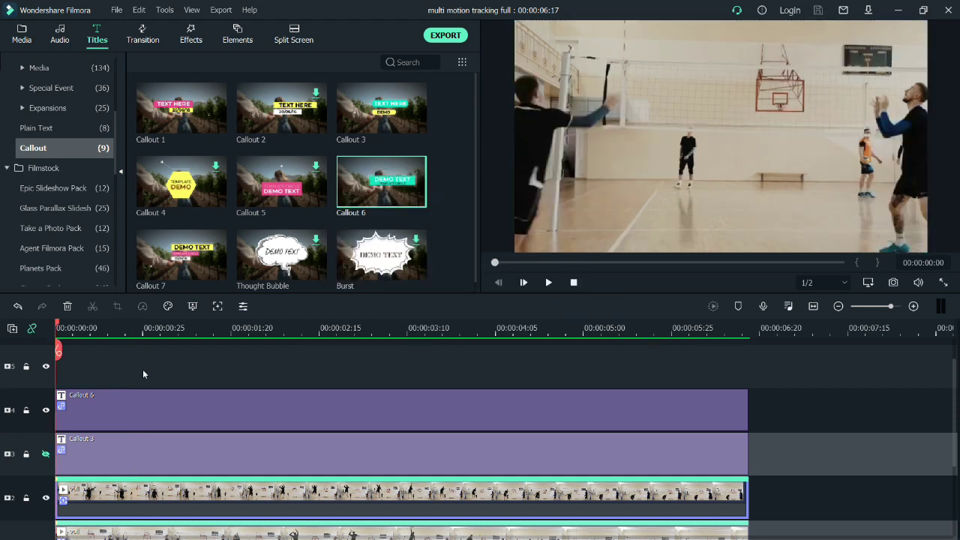
Unhide track 3's JAKE callout and track 1's video, then play and scrub to review both callouts
scroll(129, 394, "down", 2)
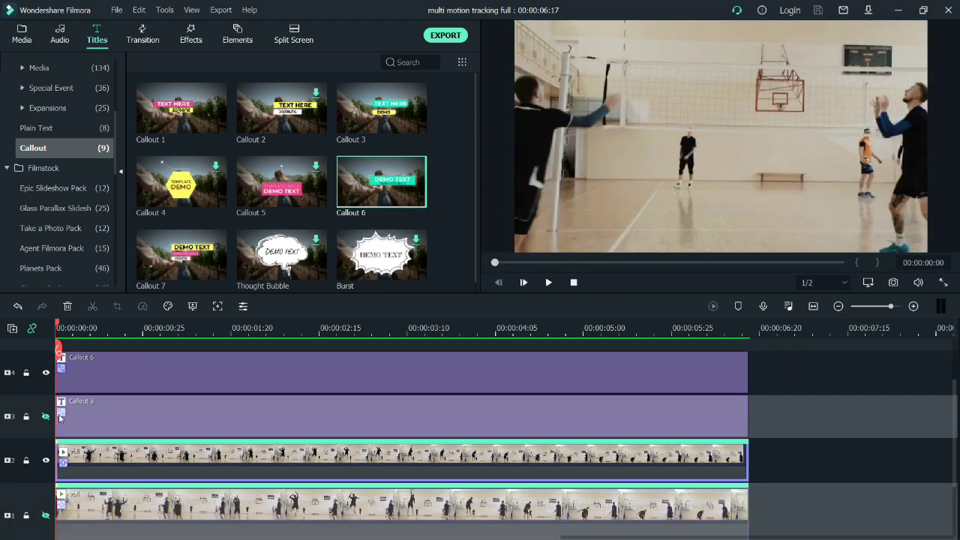
left_click(45, 416)
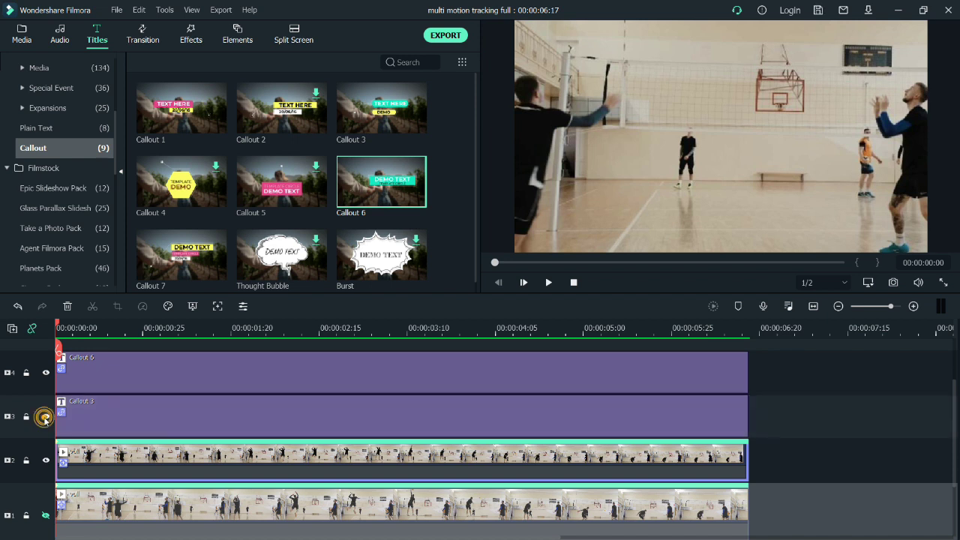
left_click(45, 515)
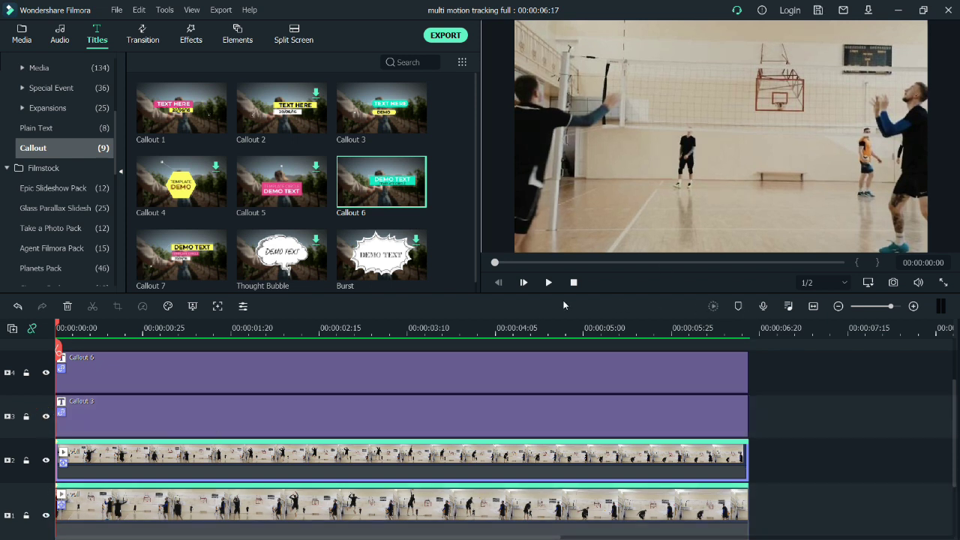
left_click(550, 282)
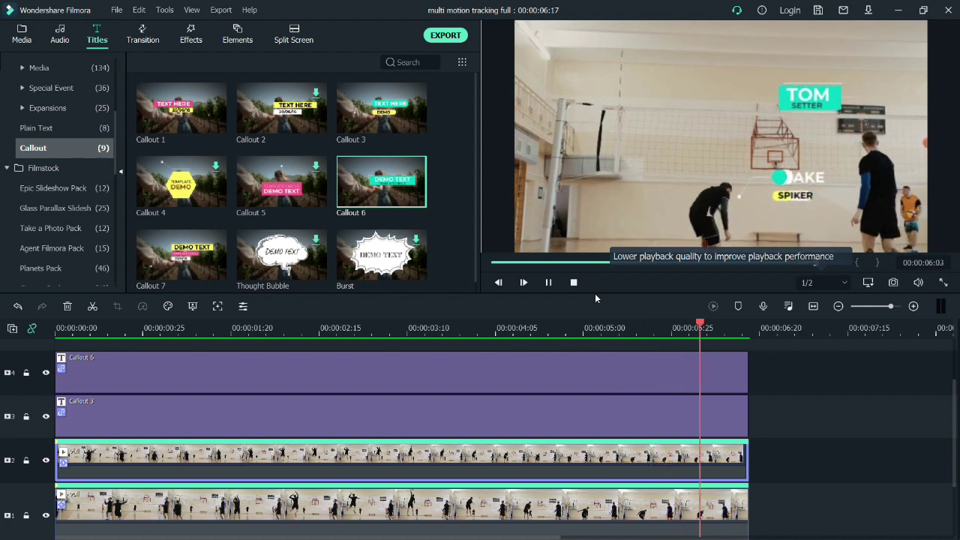
left_click_drag(748, 324, 678, 336)
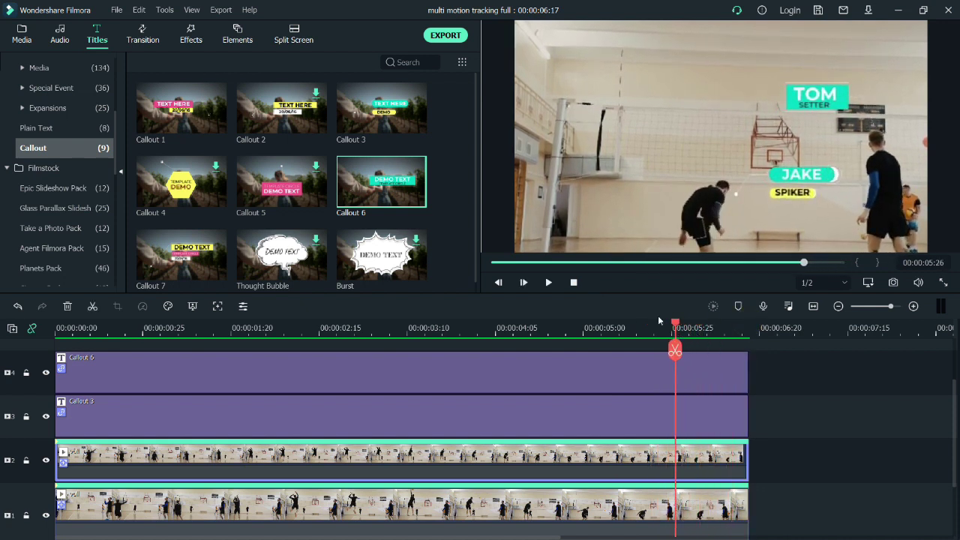